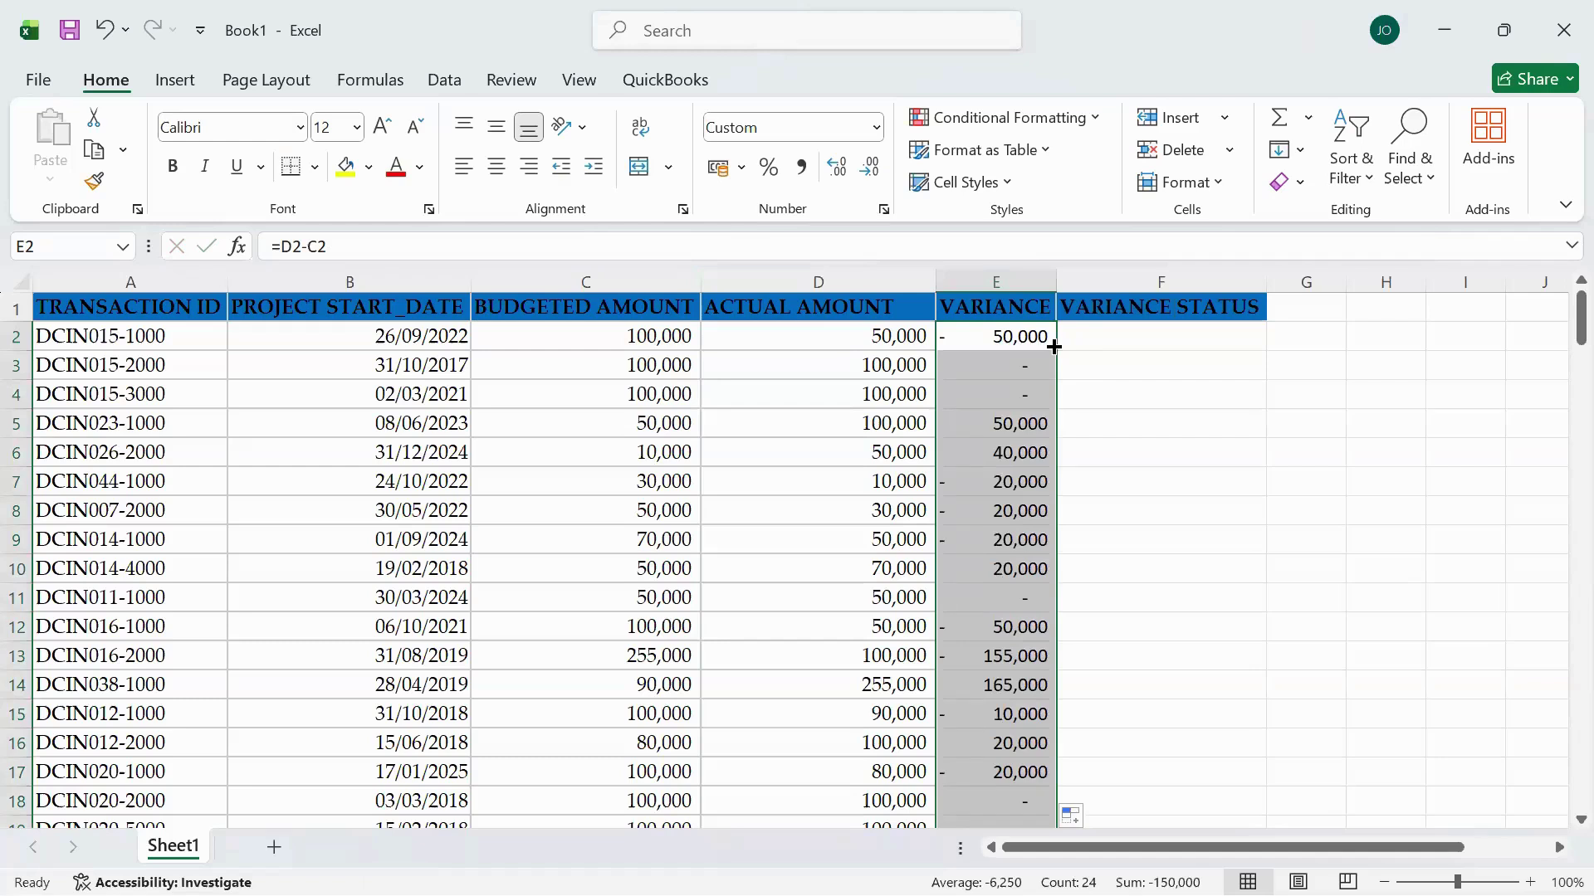
- Enter the formula =IF(E2>0,"Adverse","Favourable") in cell F2 under VARIANCE STATUS
left_click(1125, 338)
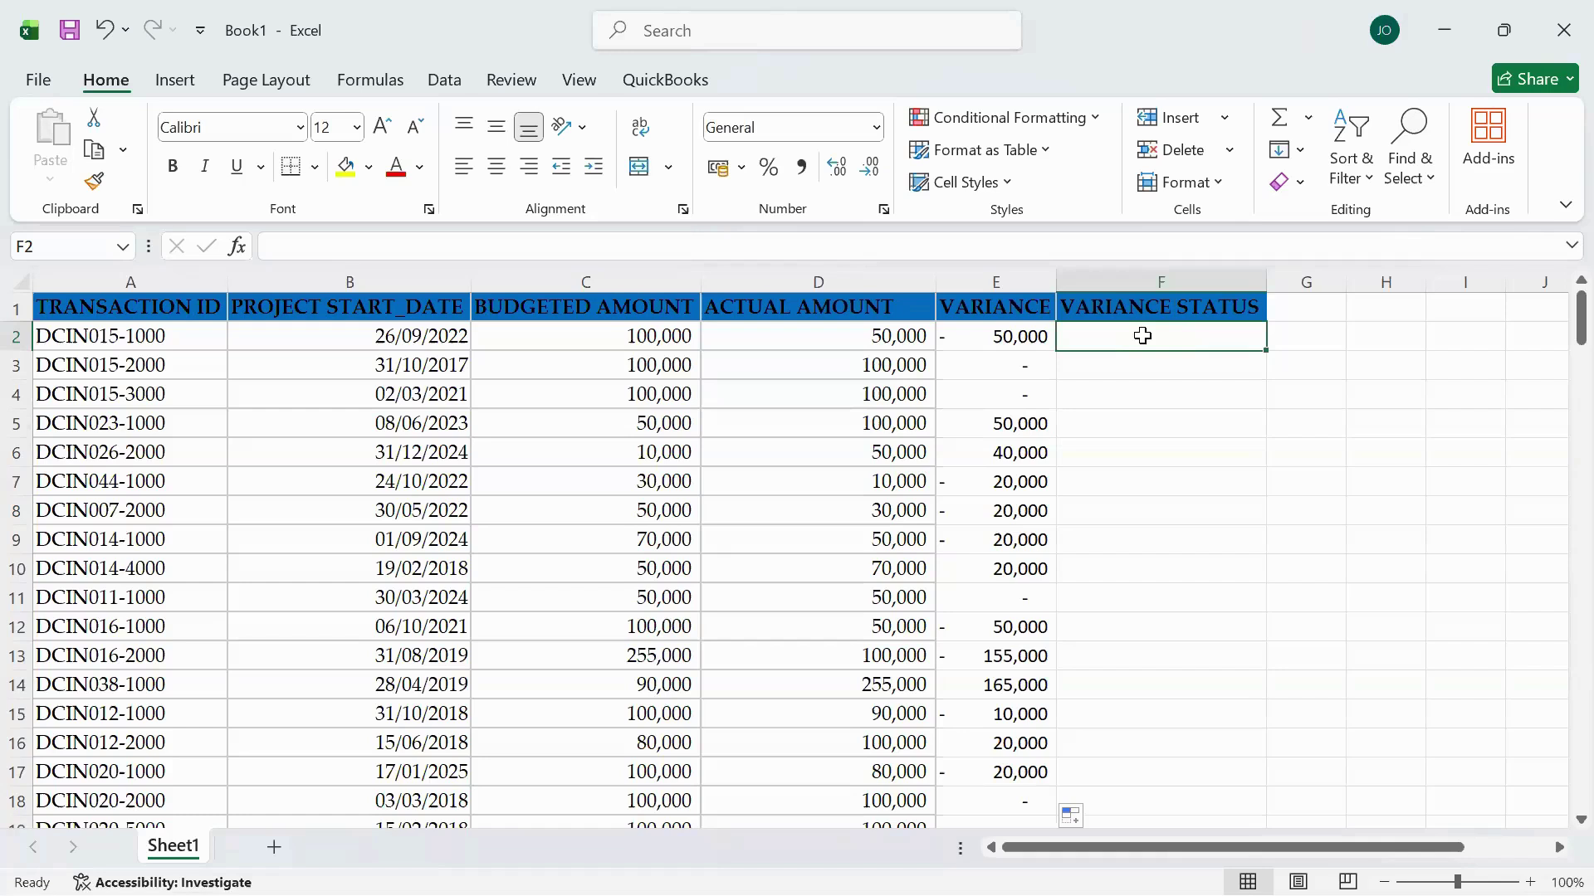
type("=if")
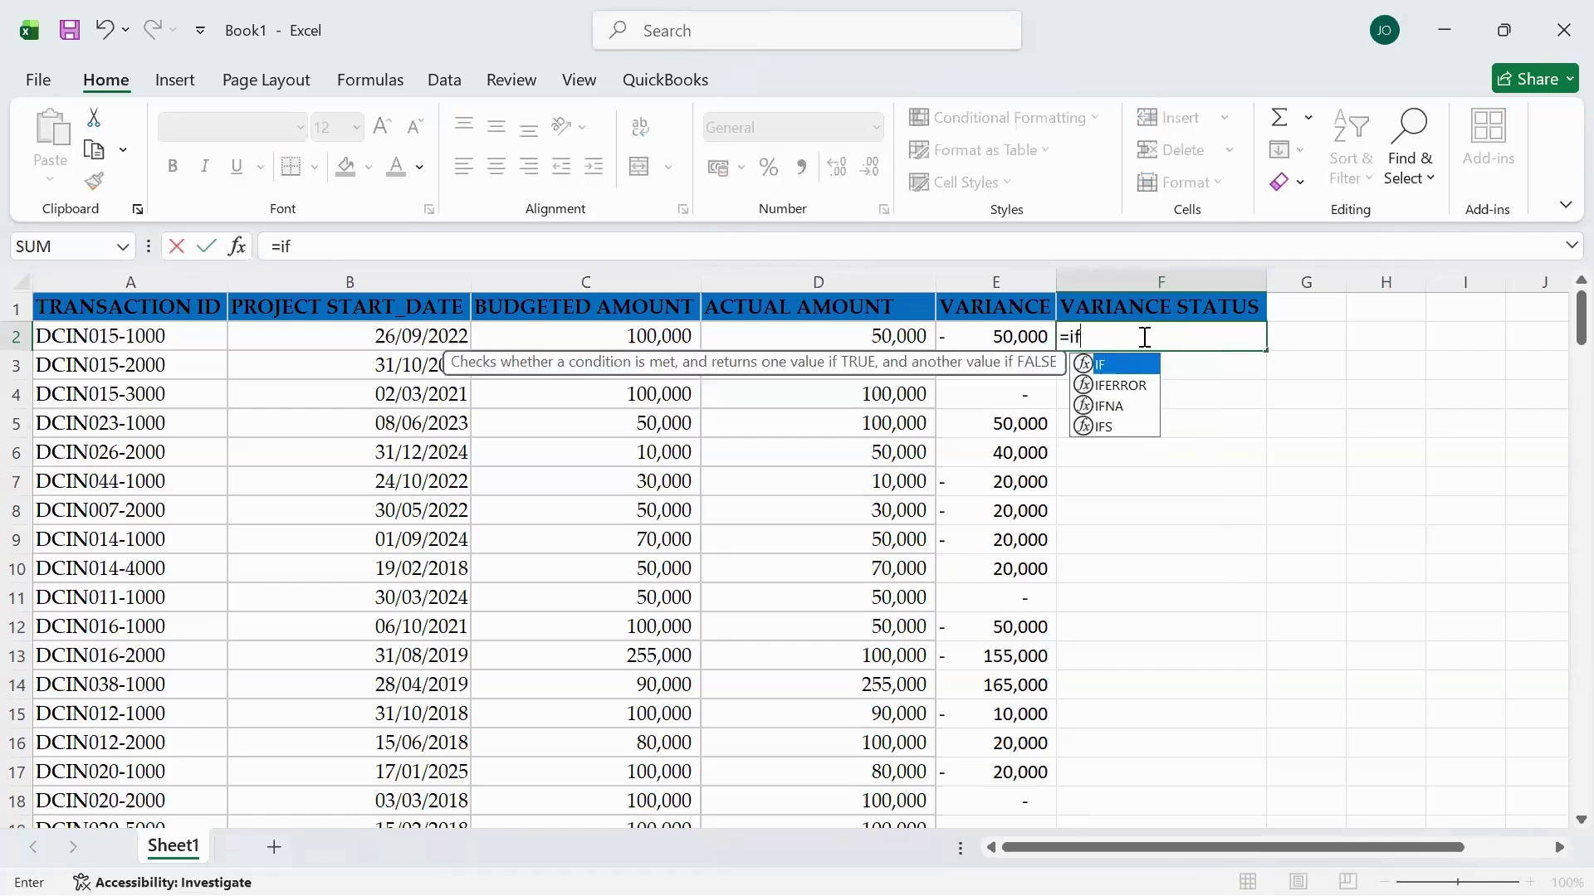
key("Tab")
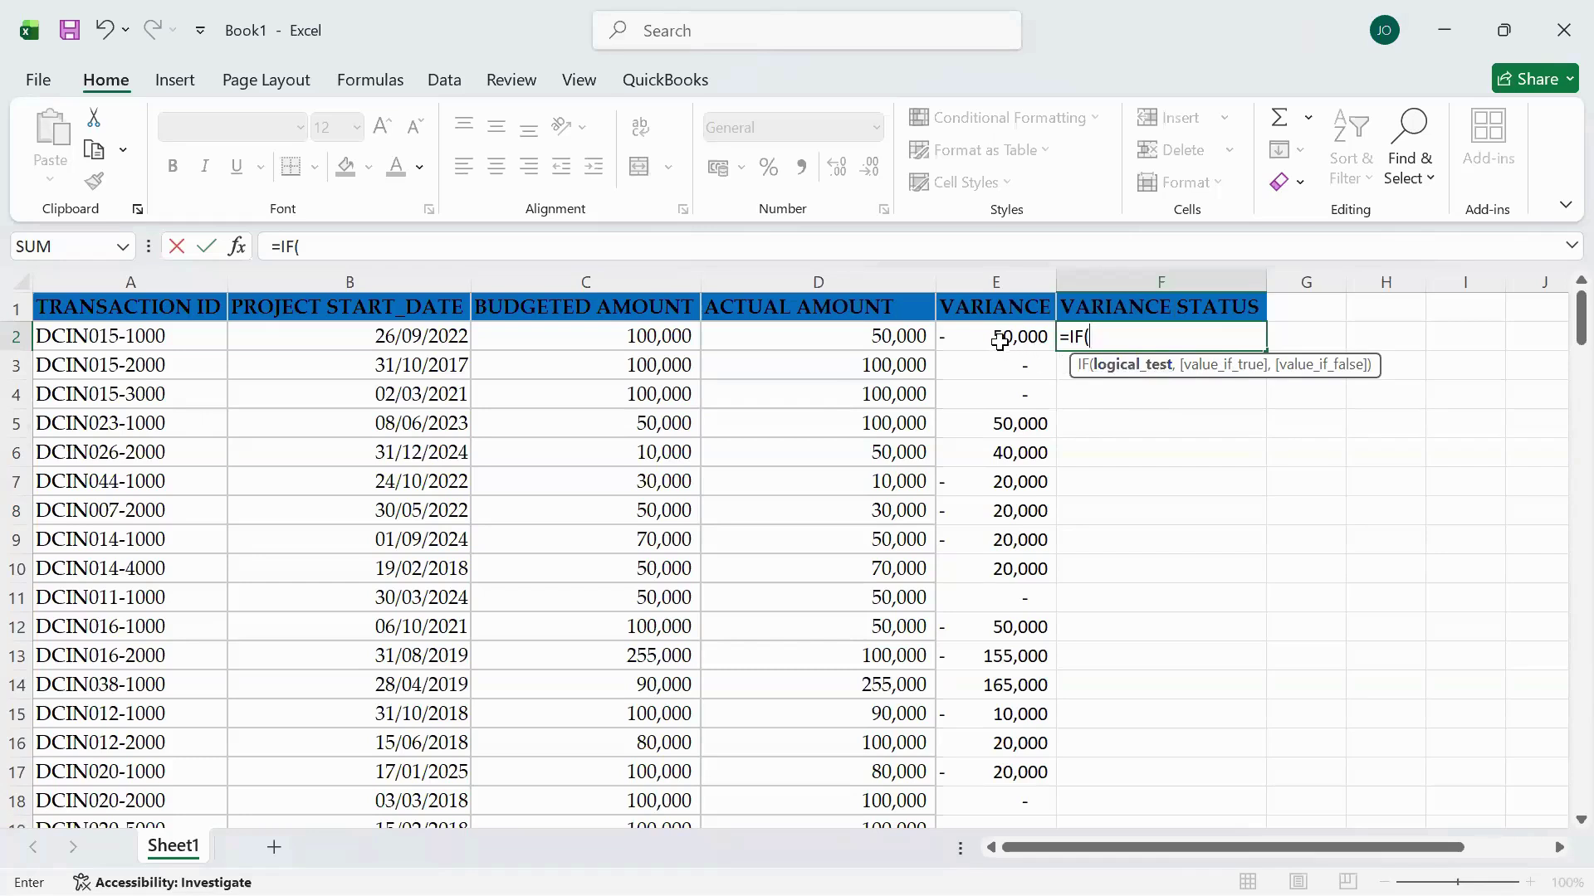
left_click(995, 338)
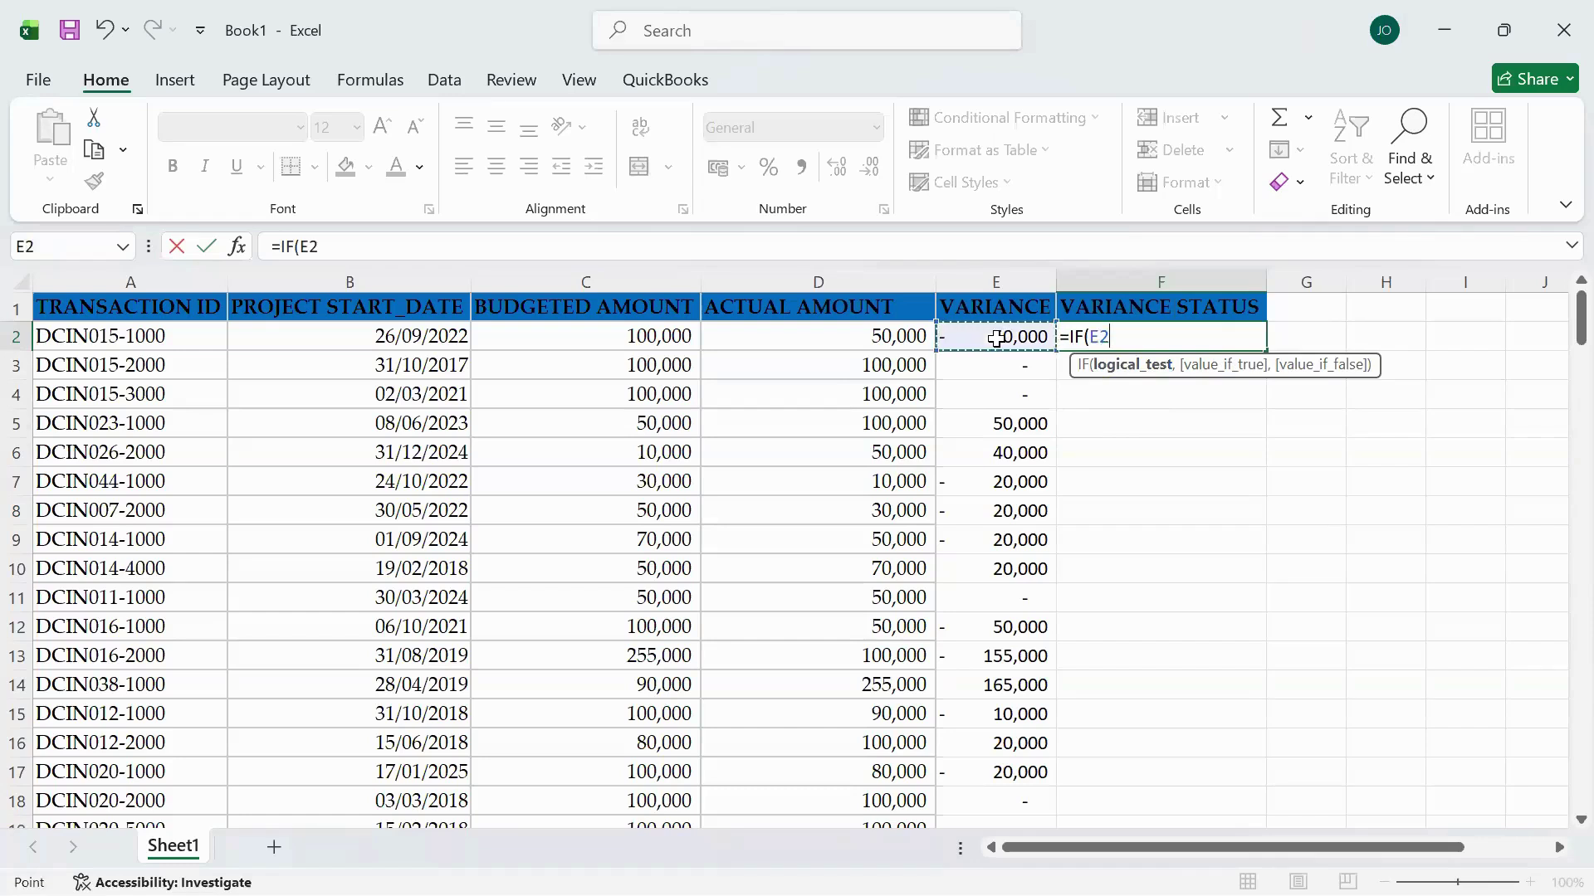
type(">0")
type(",")
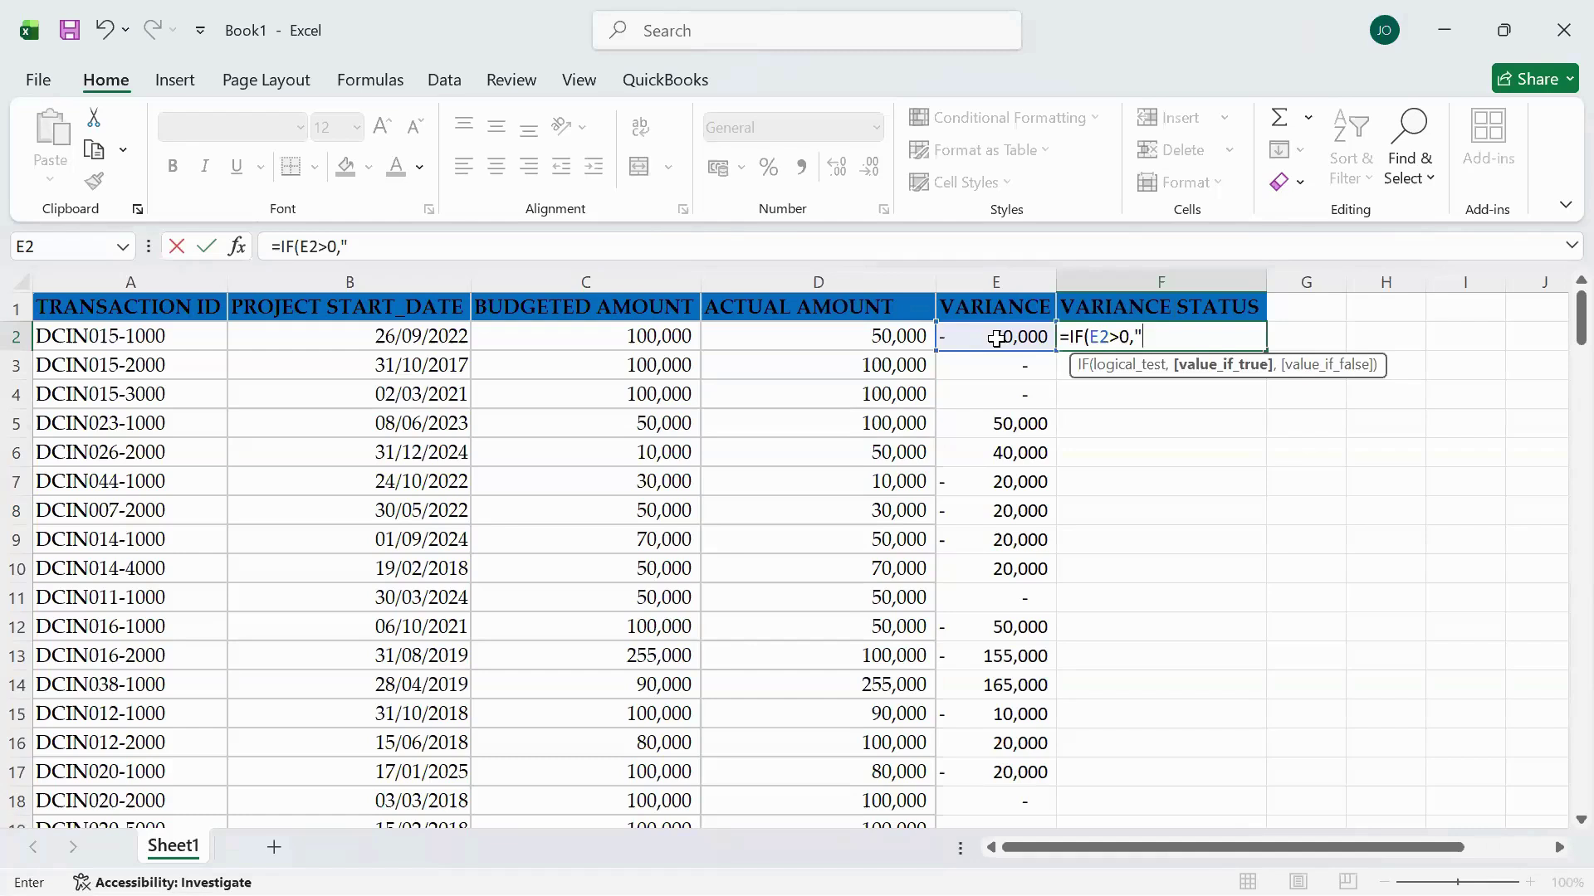
type("Adverse\"")
type(",")
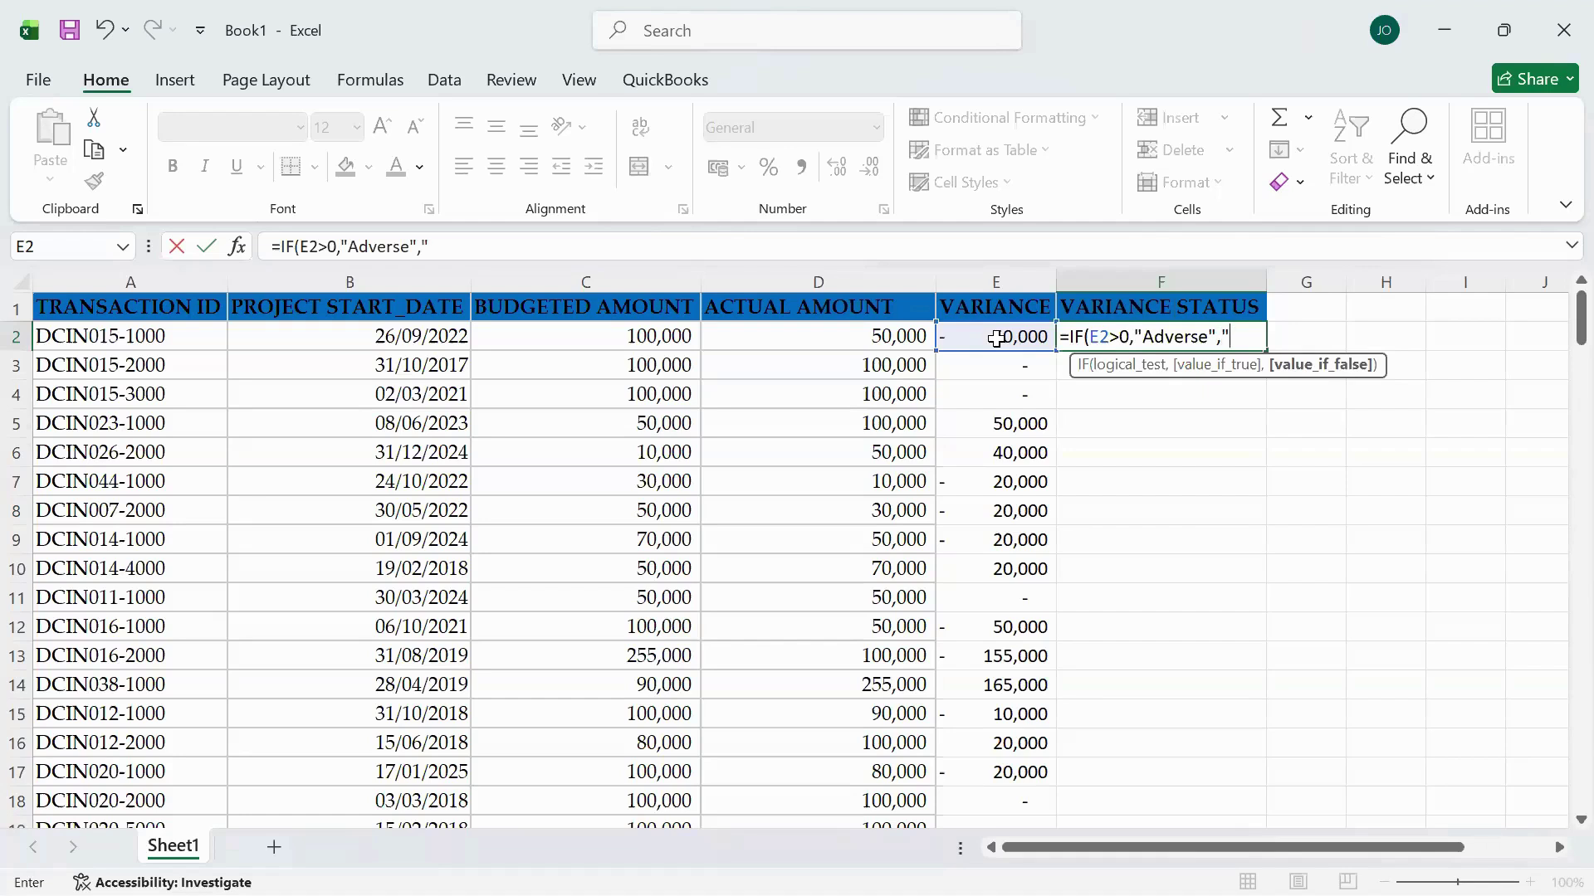
type("Favoura")
type("ble")
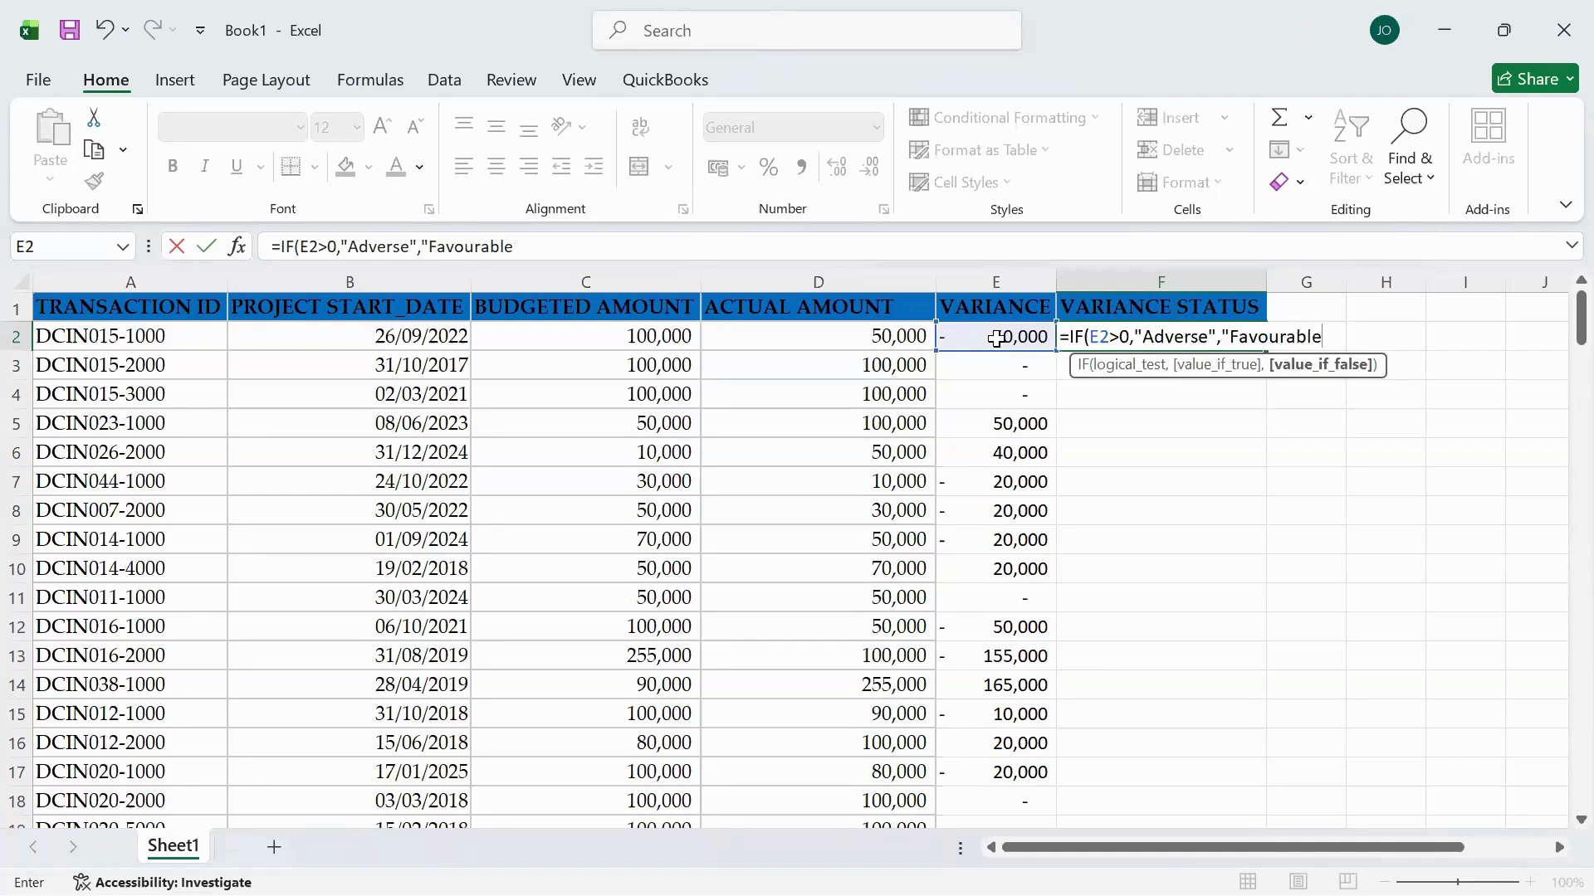
type("\"")
key("Return")
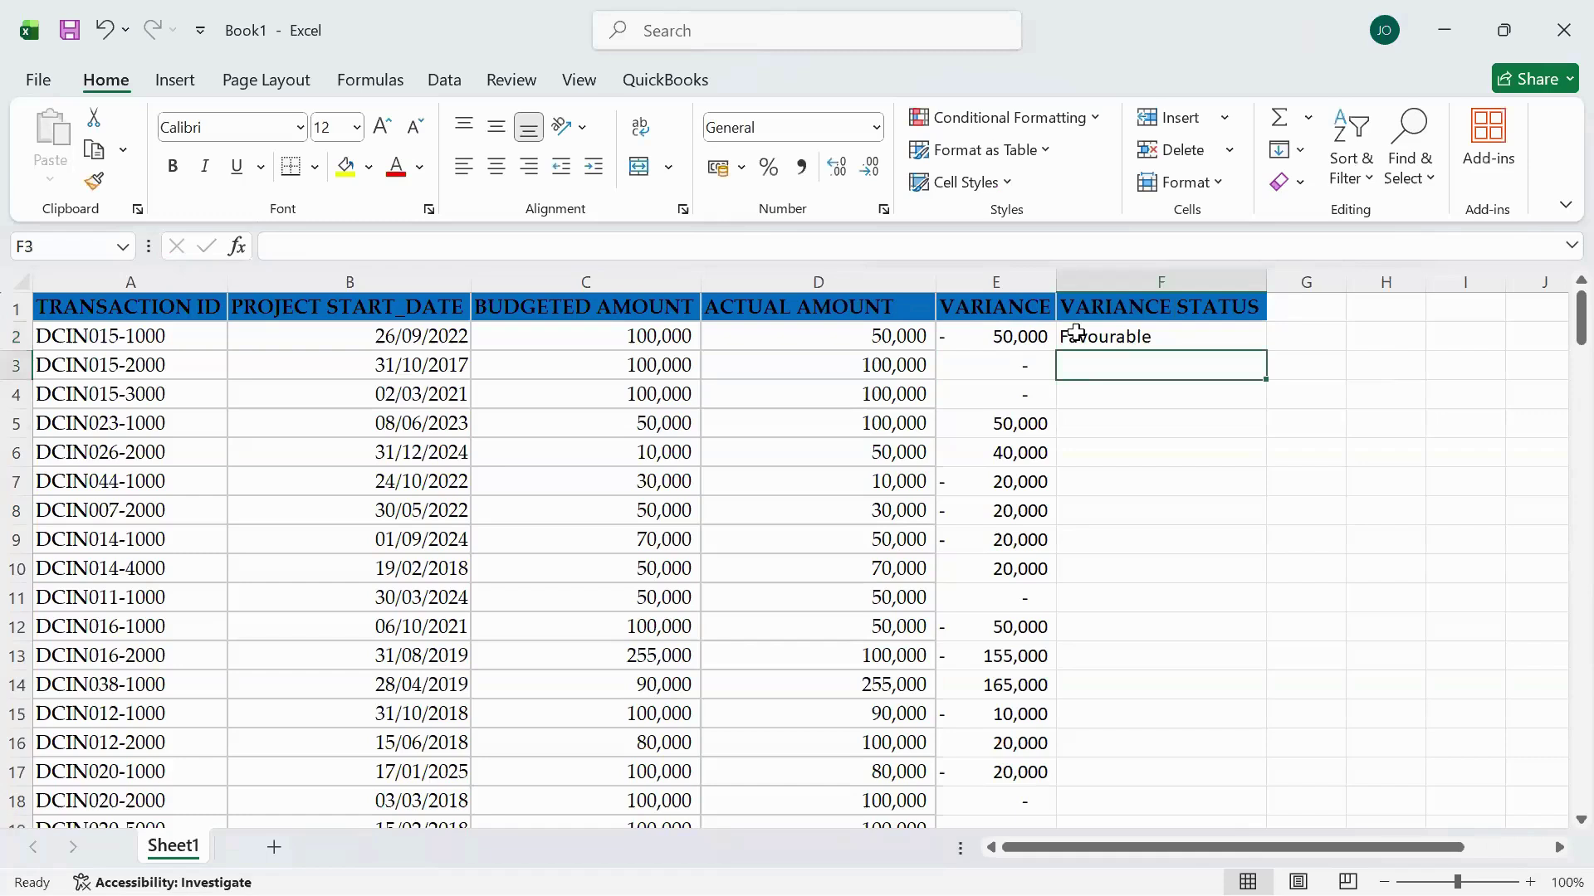
- Fill the two-outcome status formula from F2 down the VARIANCE STATUS column and check the copy in F3
left_click(1074, 334)
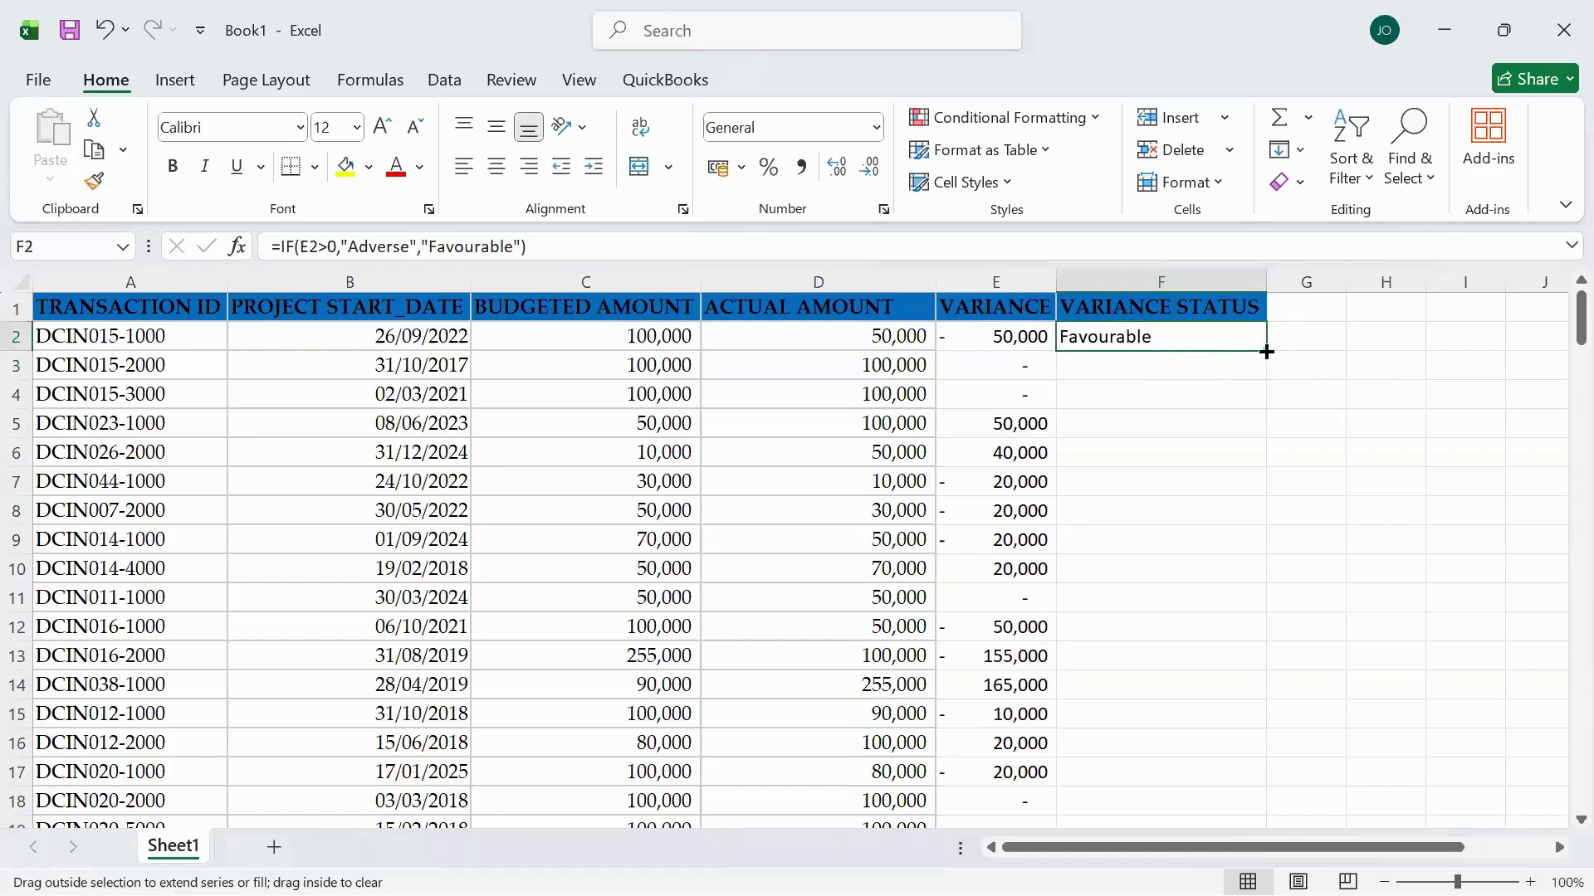
double_click(1266, 352)
left_click(1323, 358)
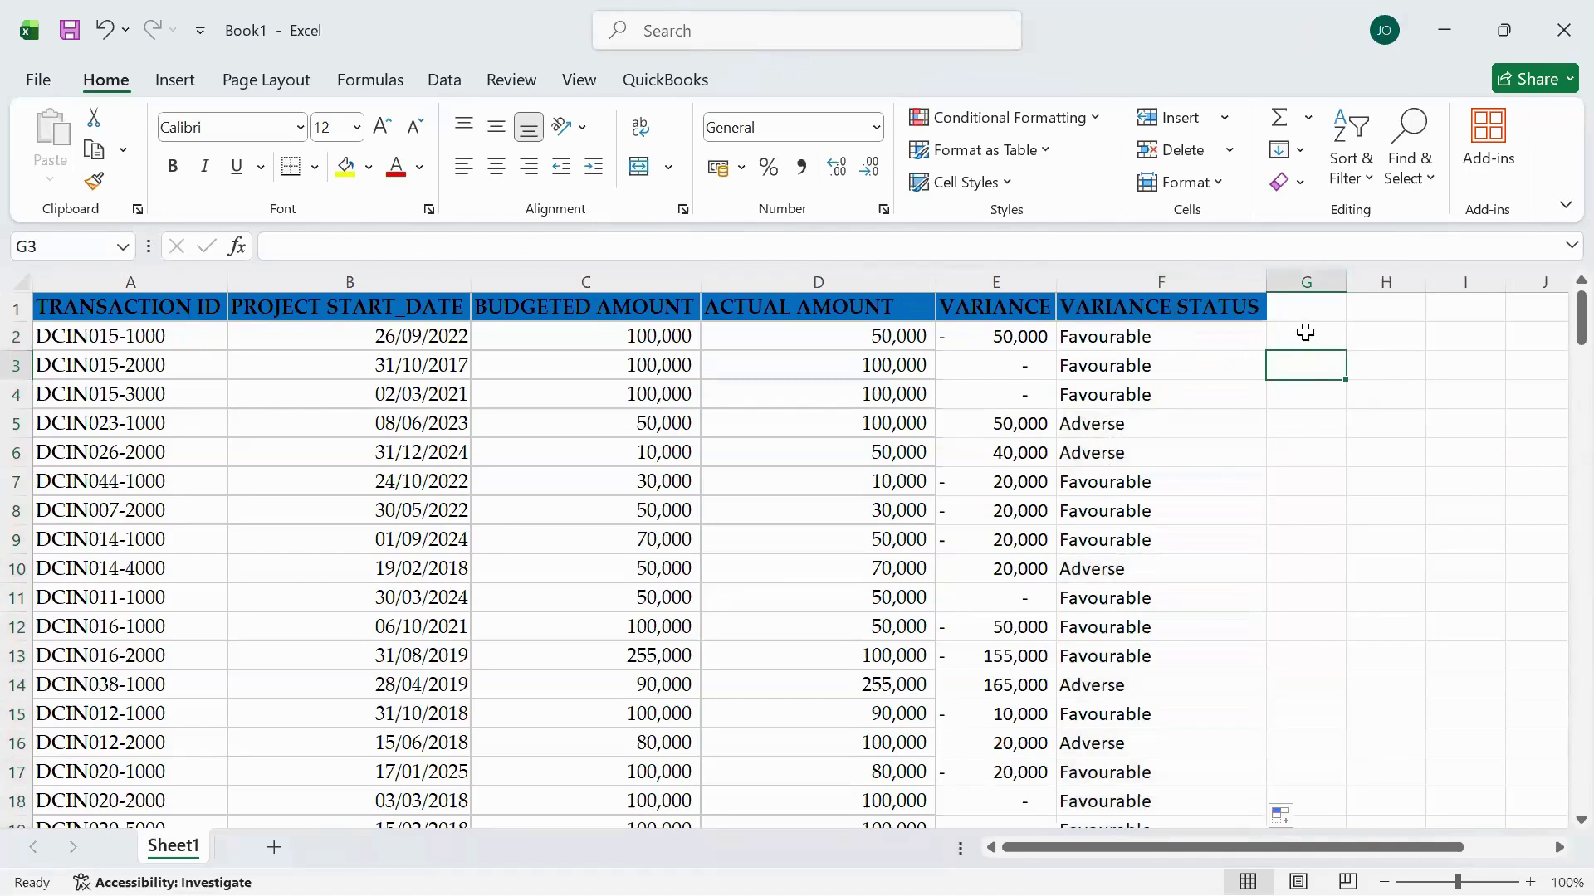
left_click(1306, 332)
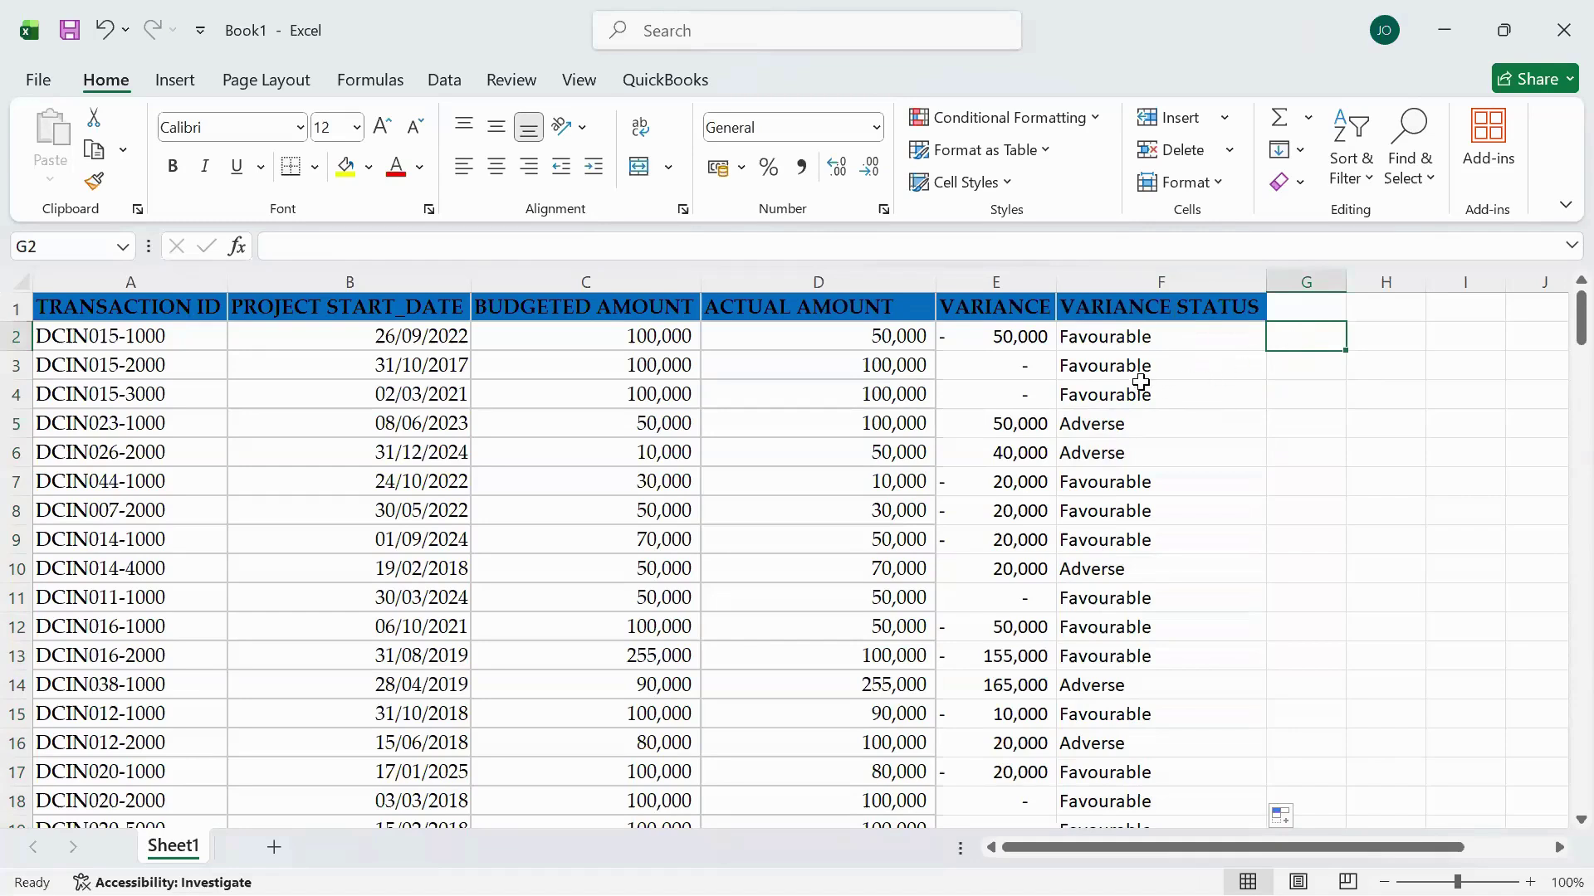
left_click(1133, 376)
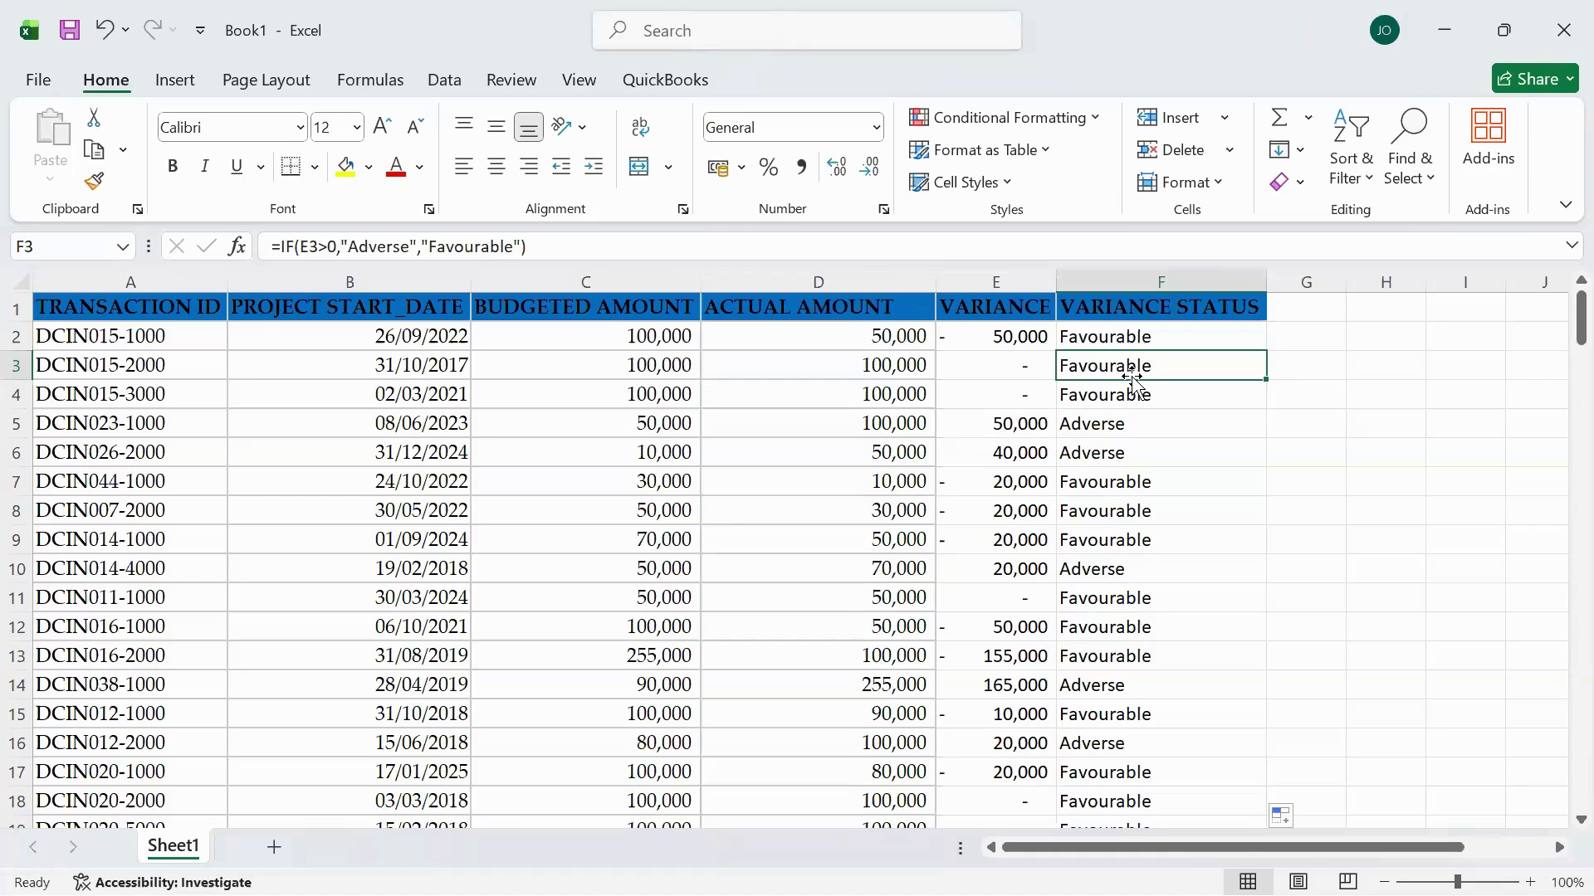
- Insert a nested IF with the test E2=0 before "Favourable" in the F2 formula
left_click(1144, 338)
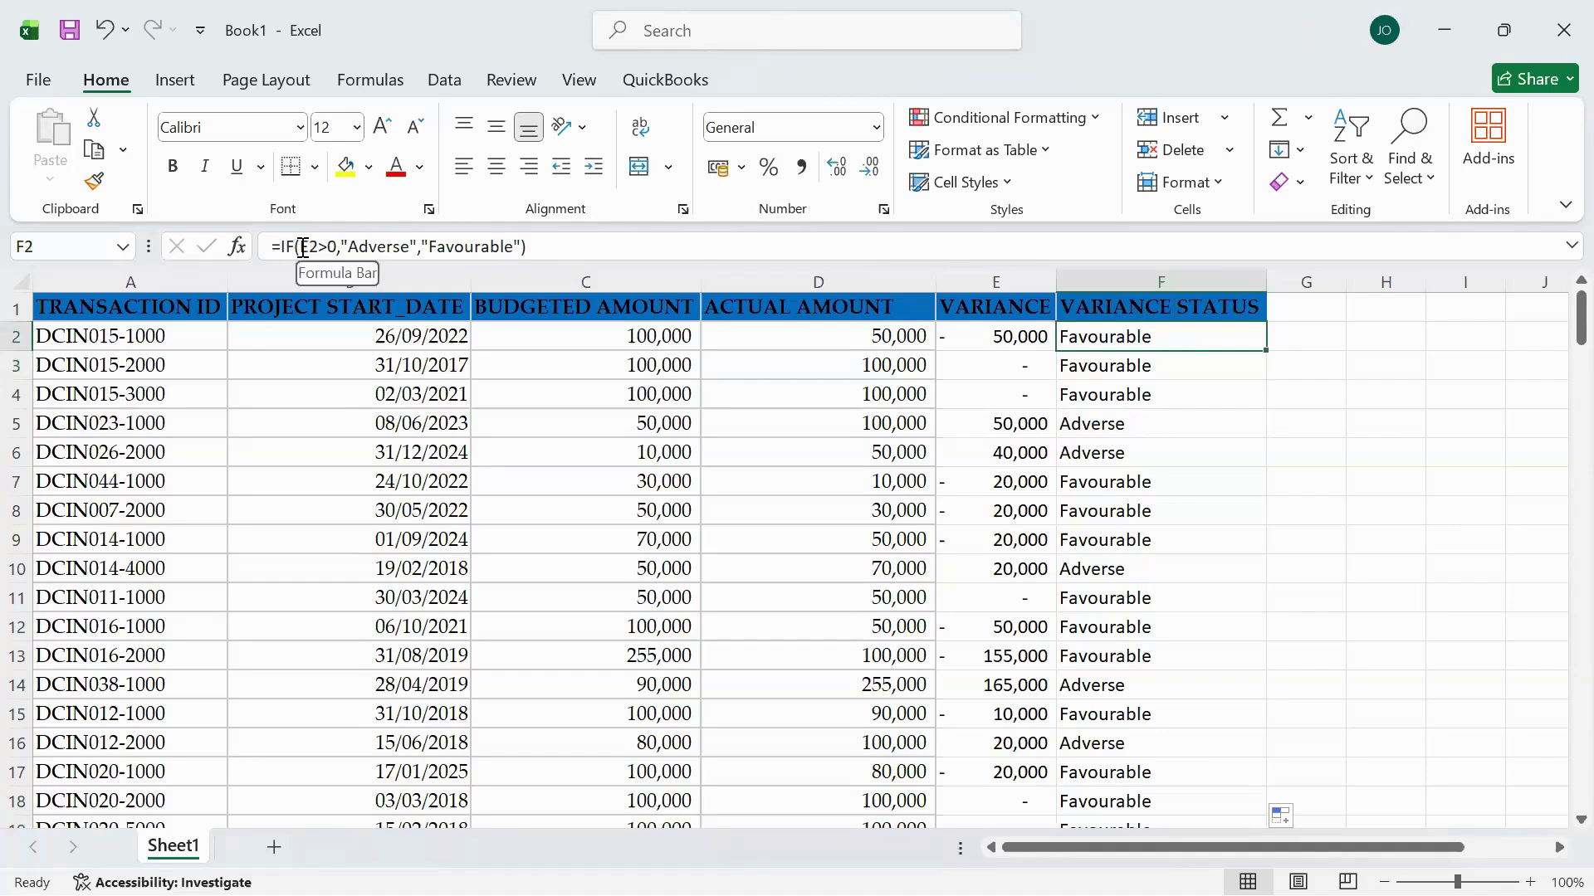
left_click(420, 243)
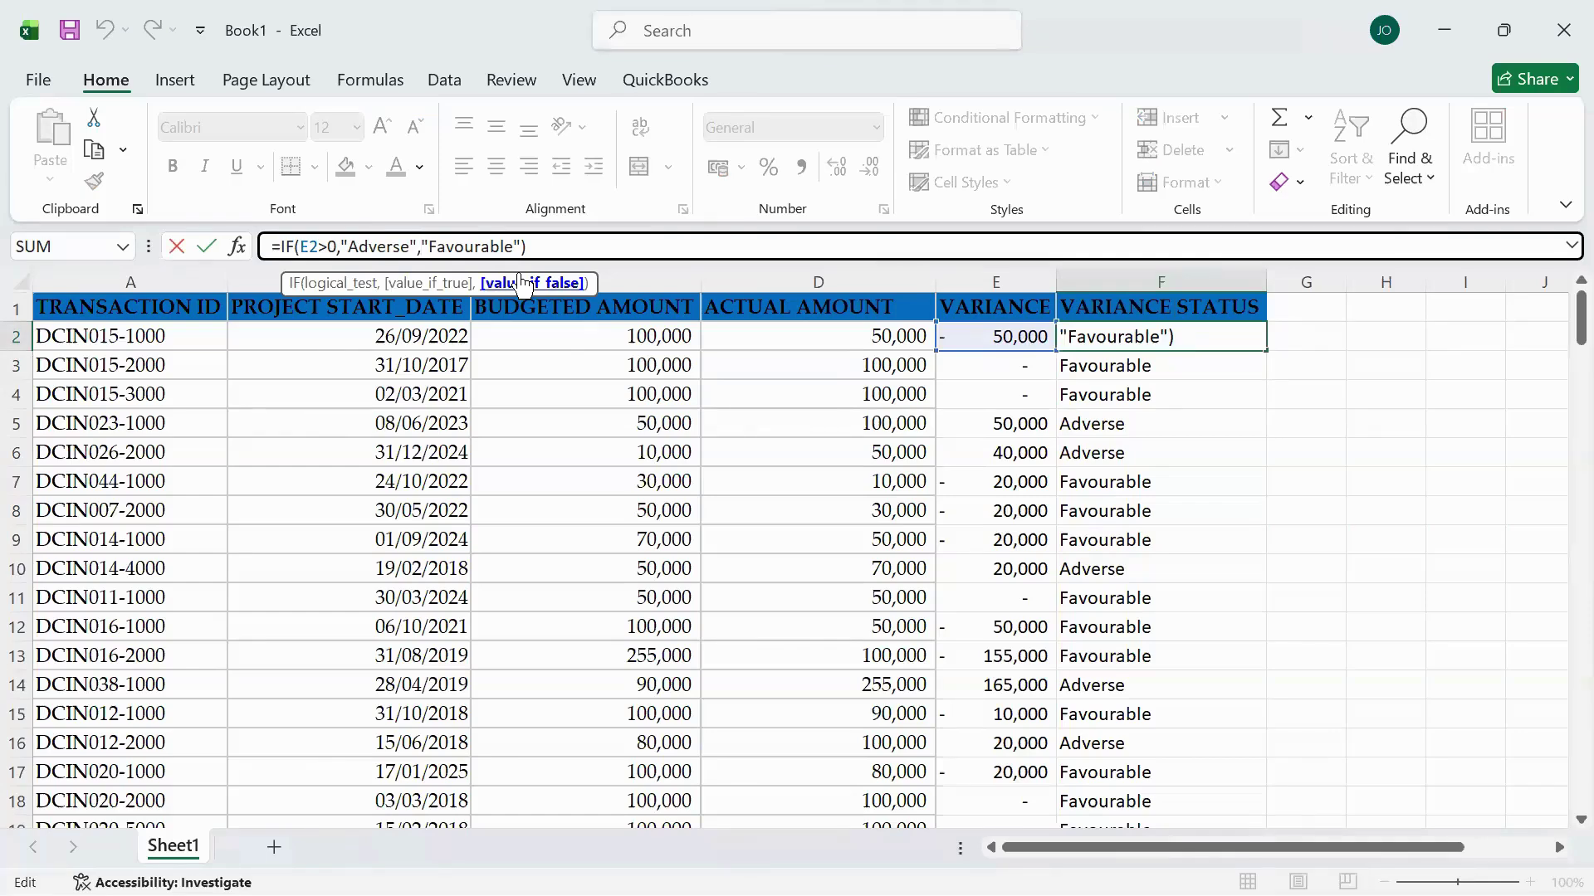
type("if")
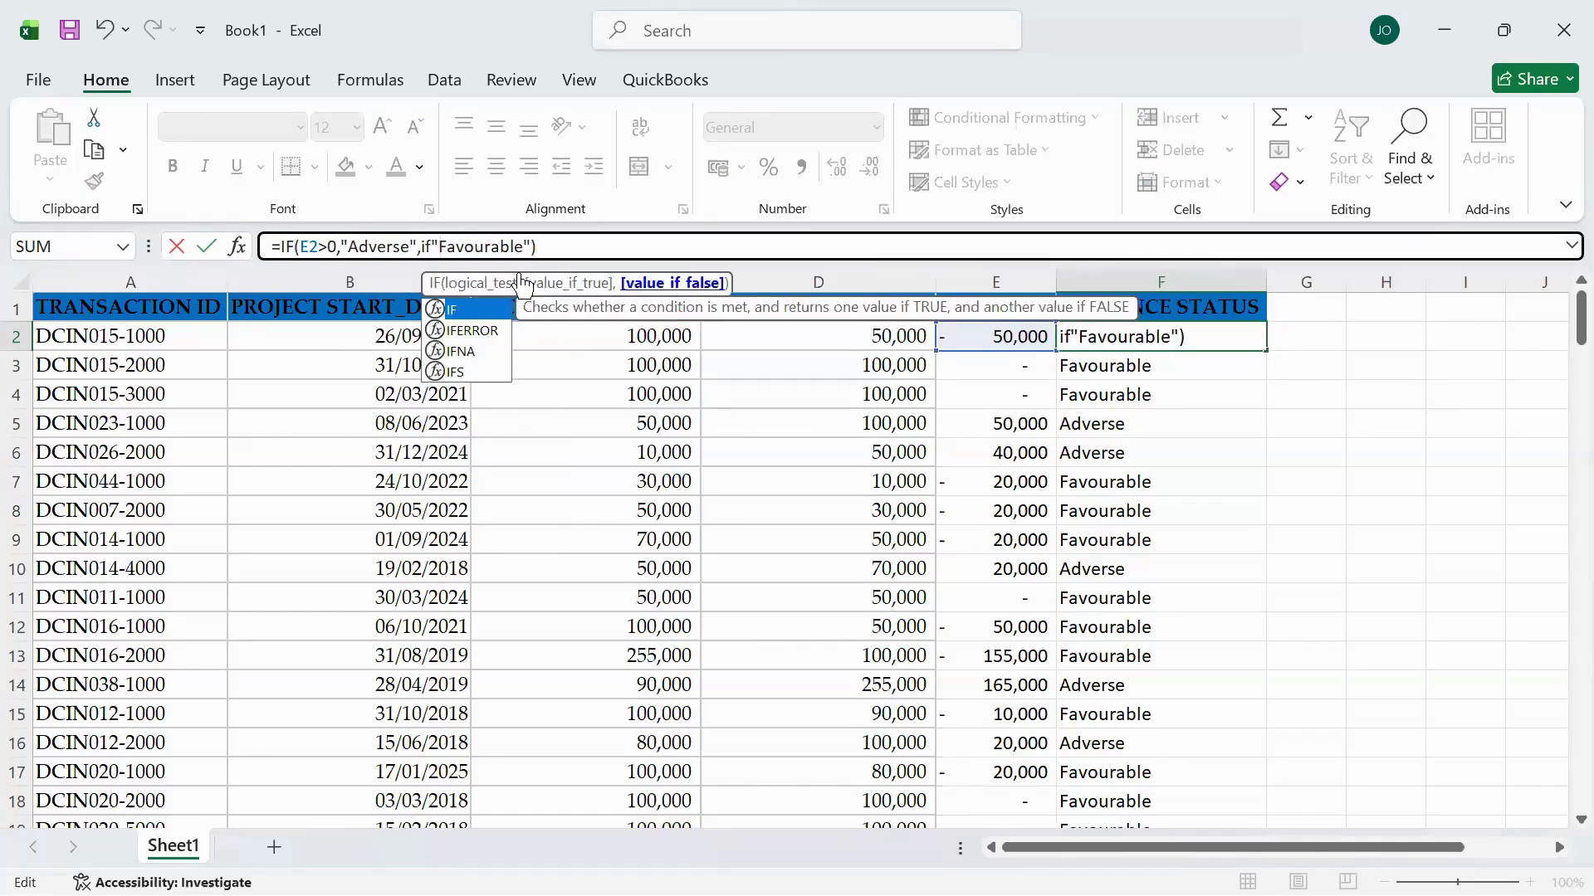
double_click(445, 310)
left_click(1005, 338)
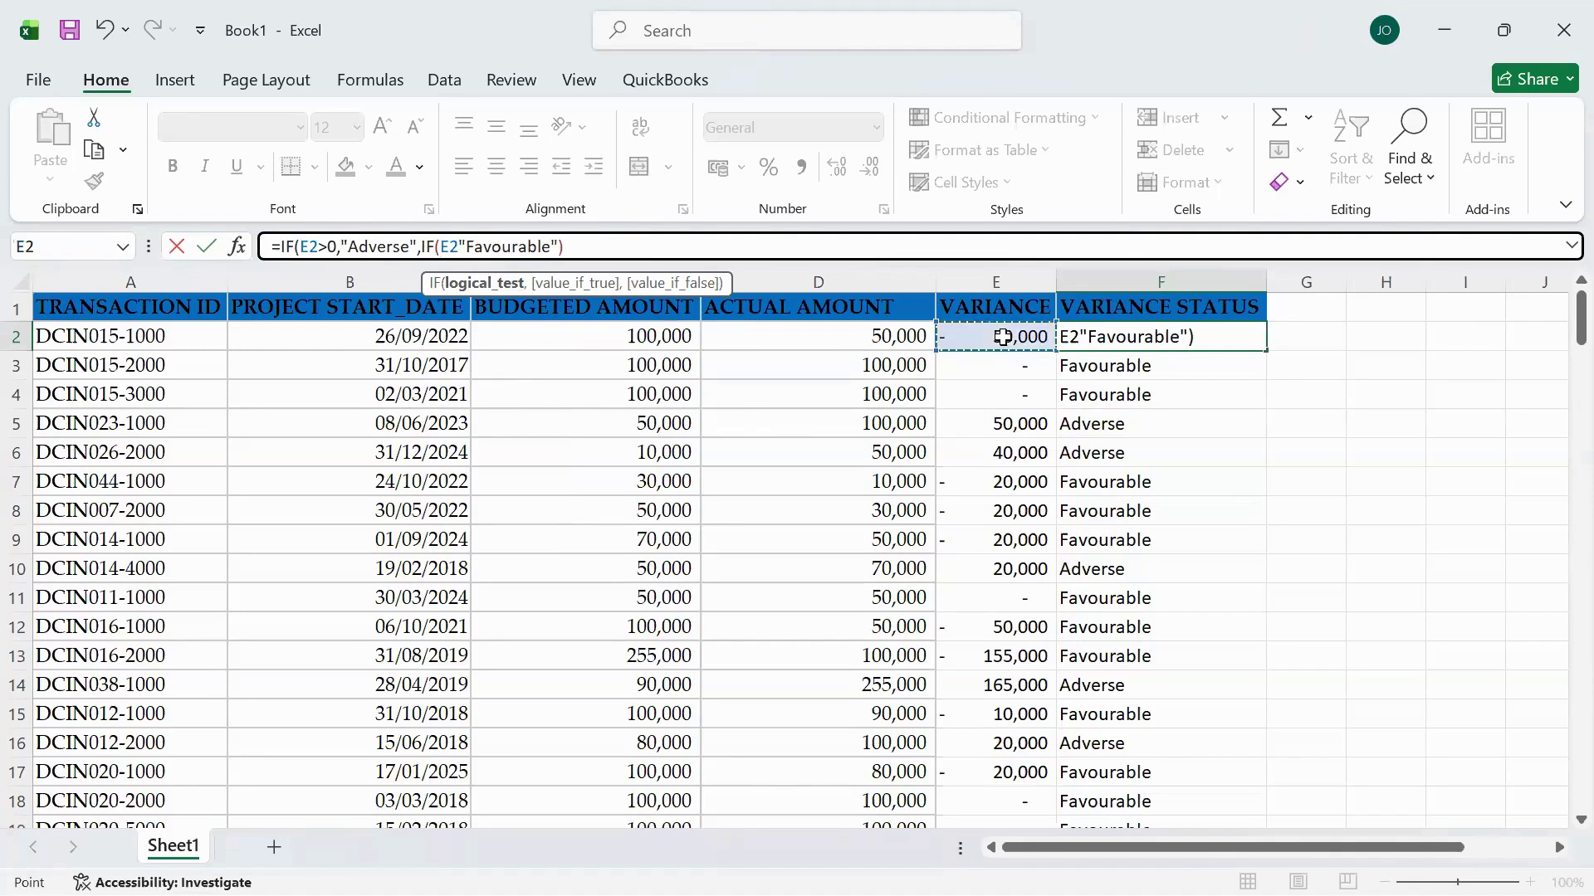
type("=")
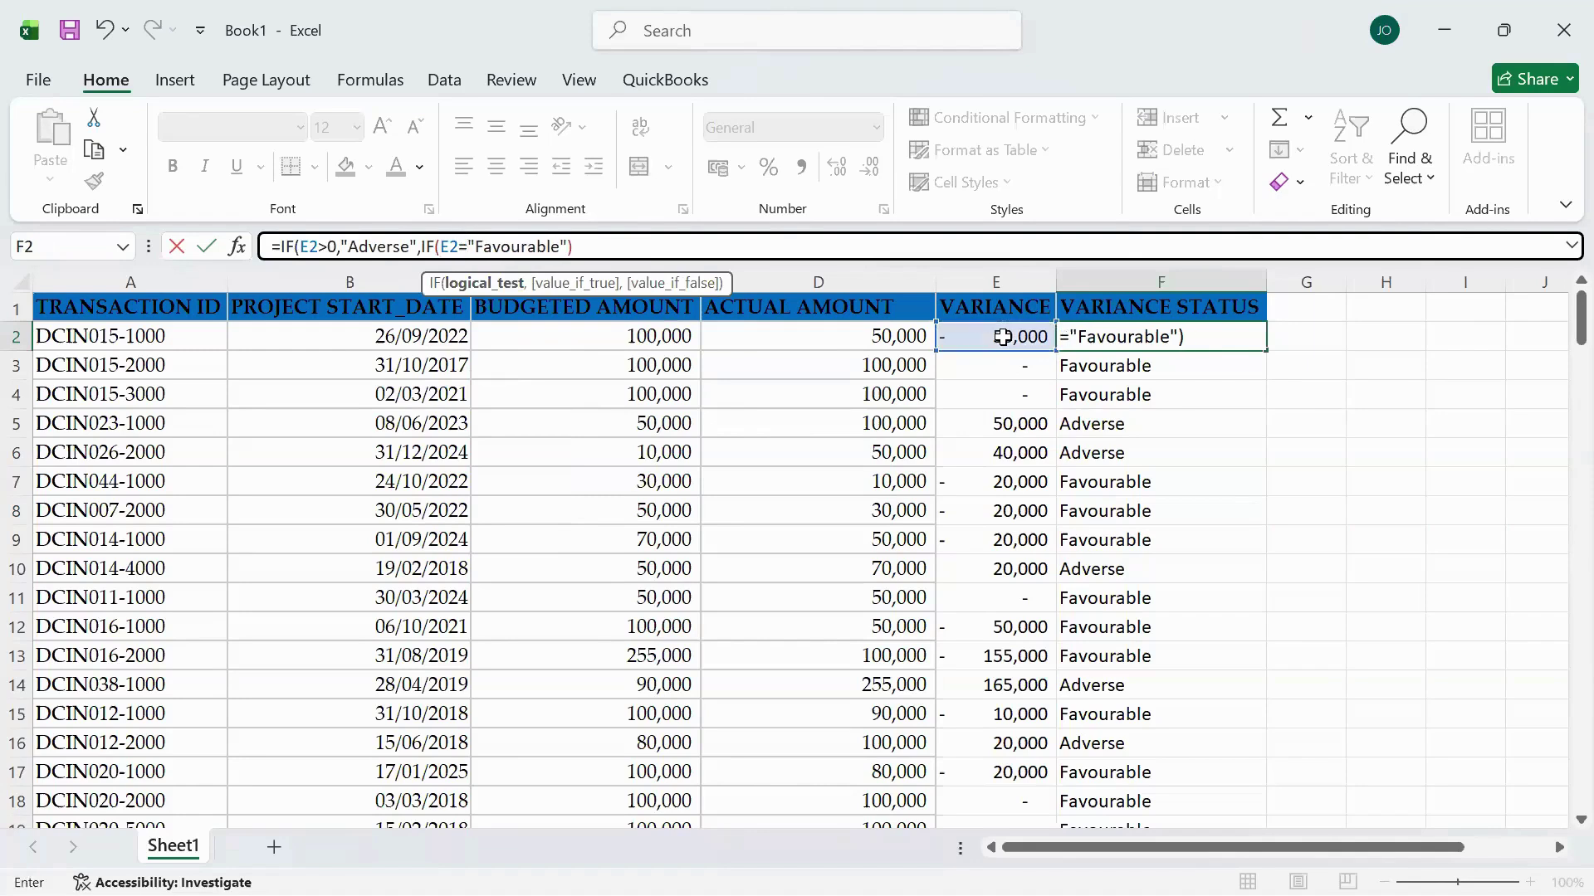
type("0")
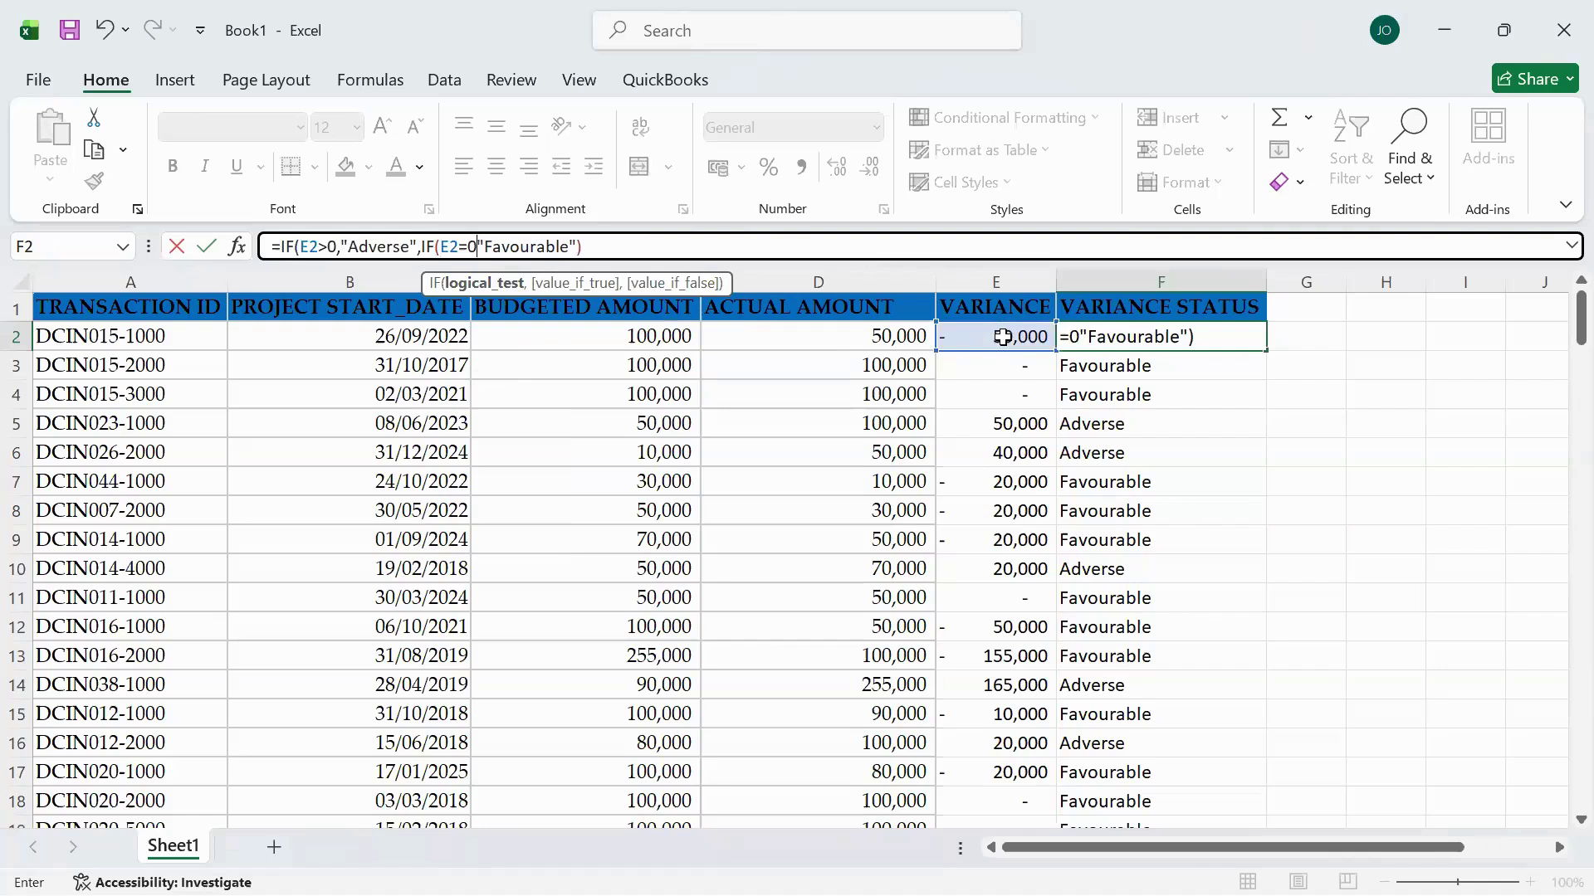
type(",")
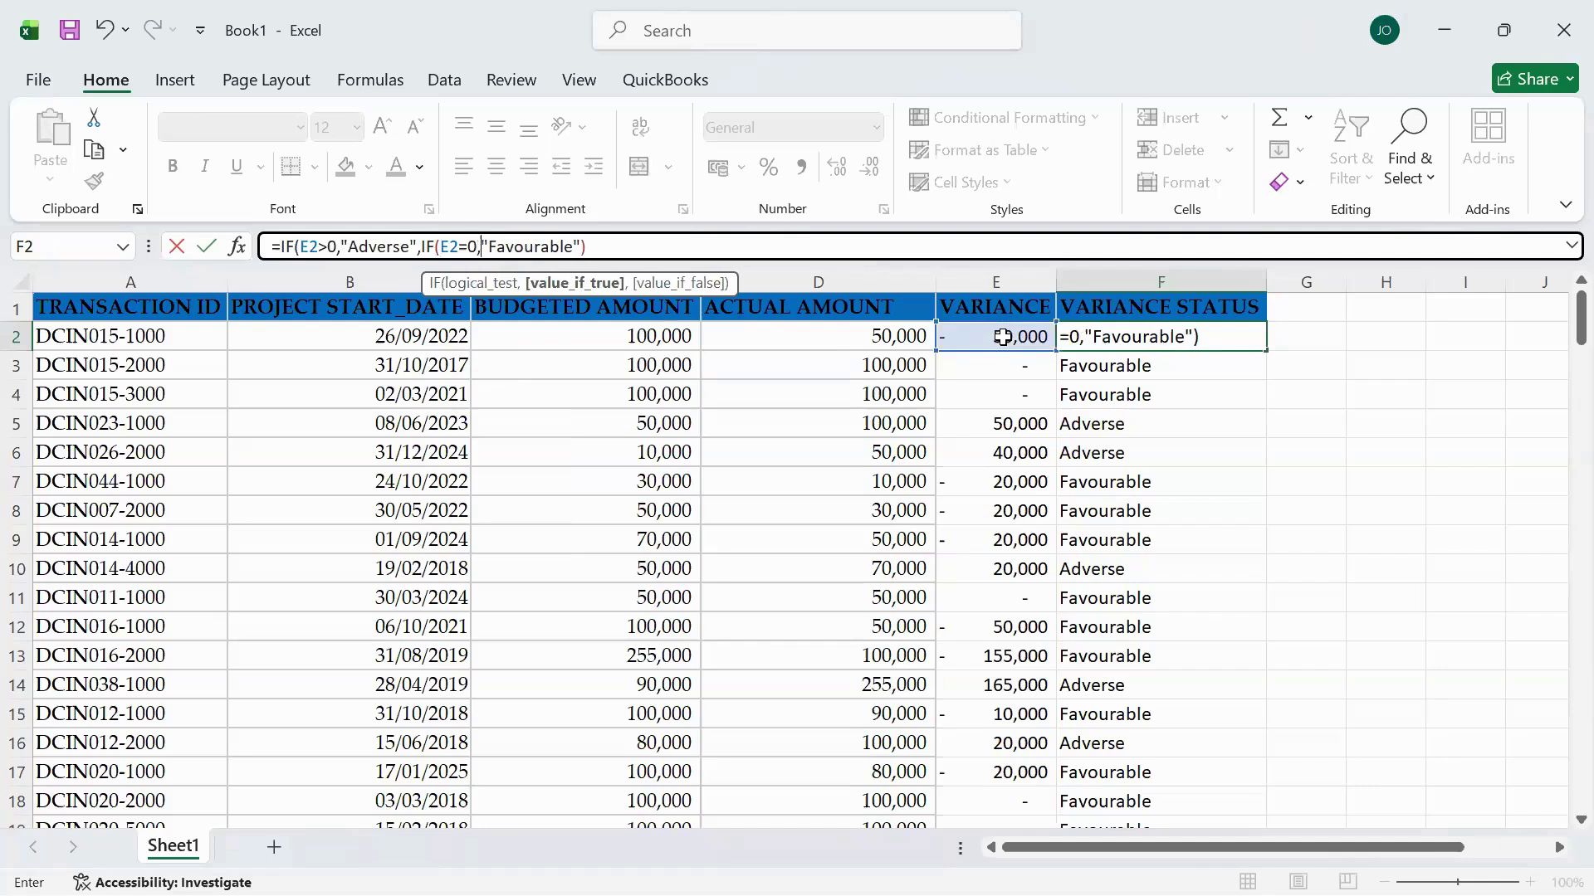
- Make the nested IF return "No Variance" when true, and commit the F2 formula with the missing closing parenthesis corrected
type("\"")
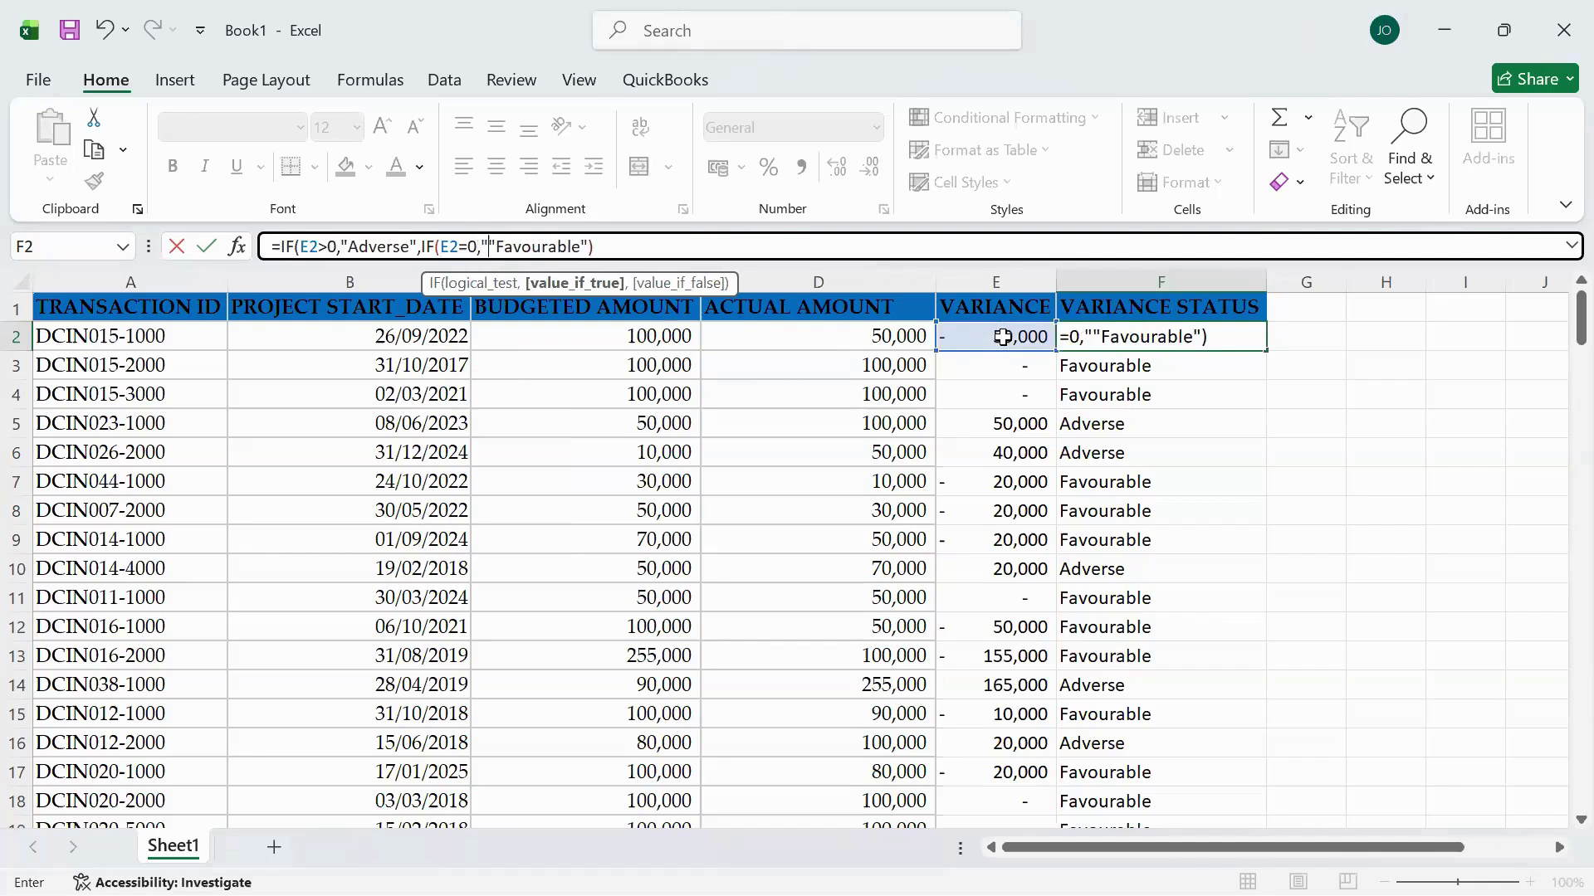
type("No Va")
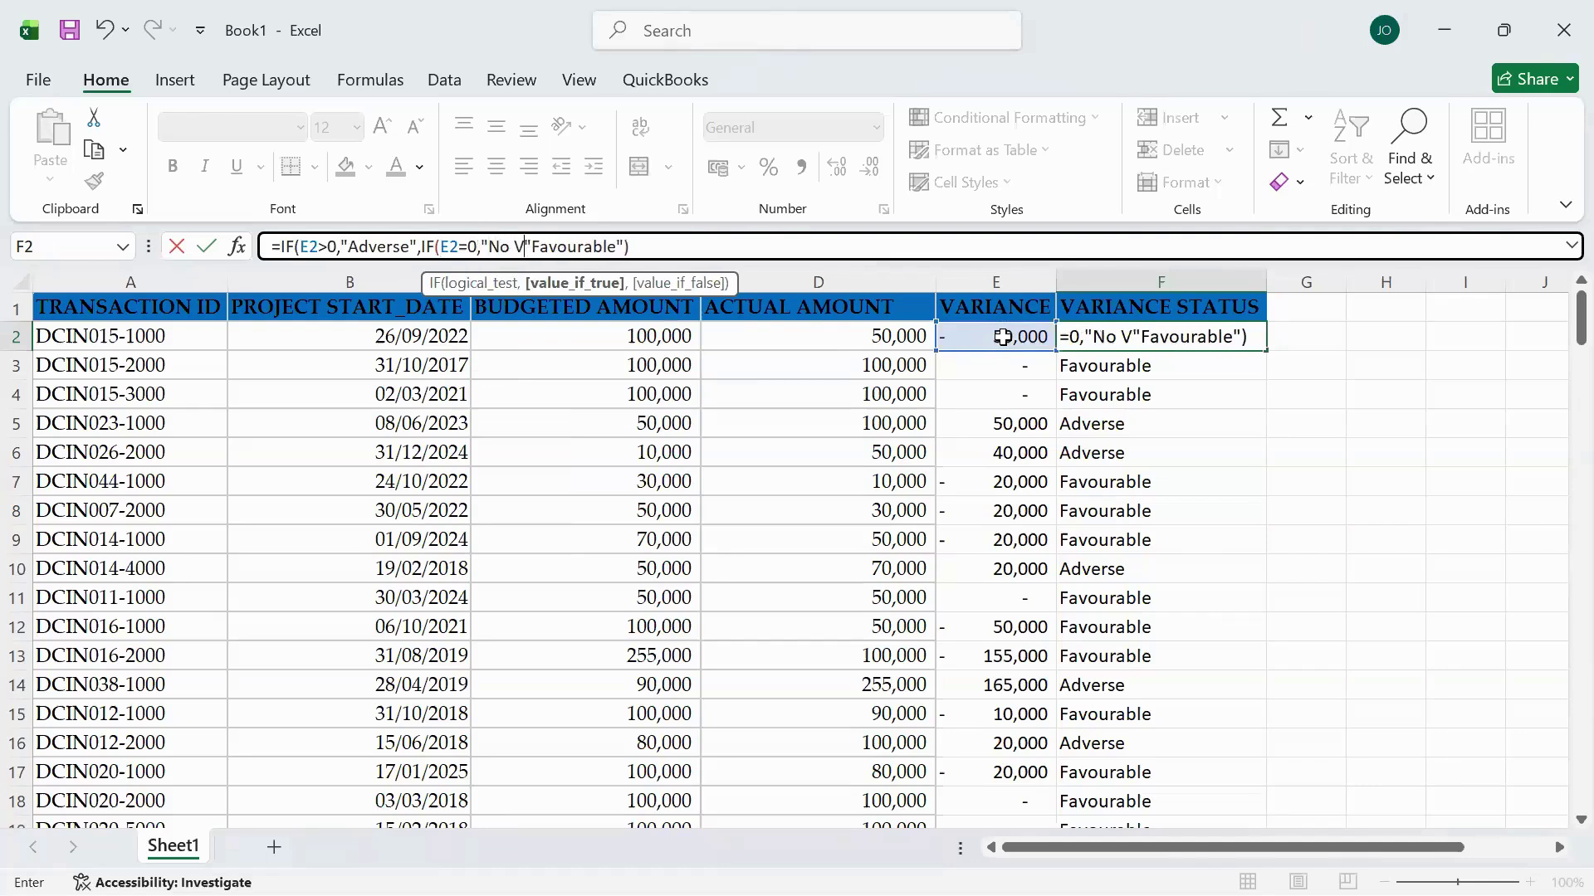
type("riance")
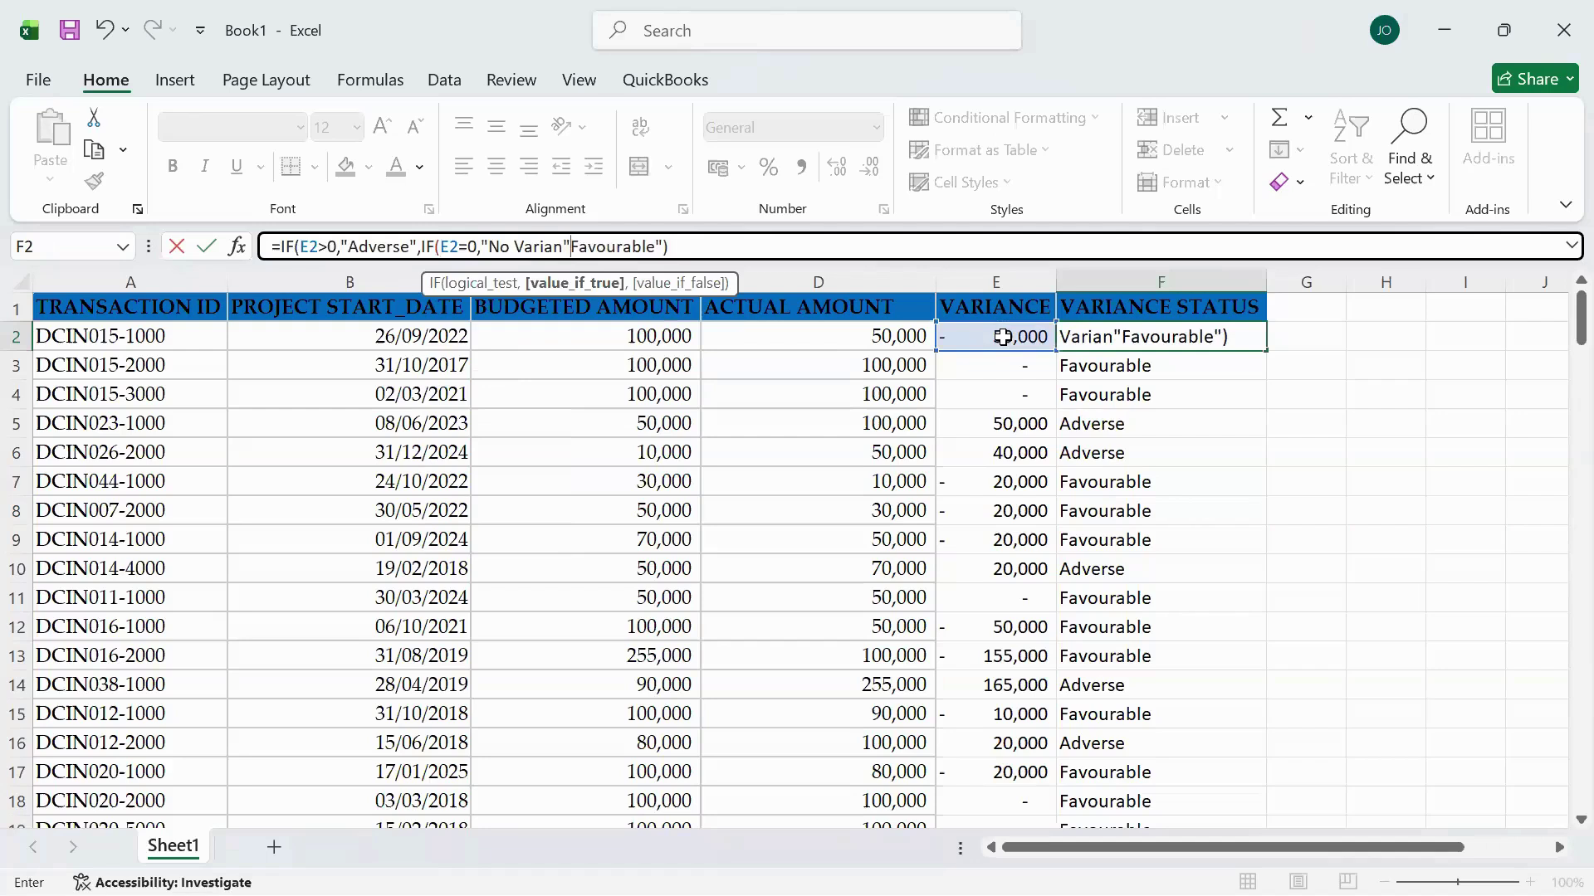
type("\"")
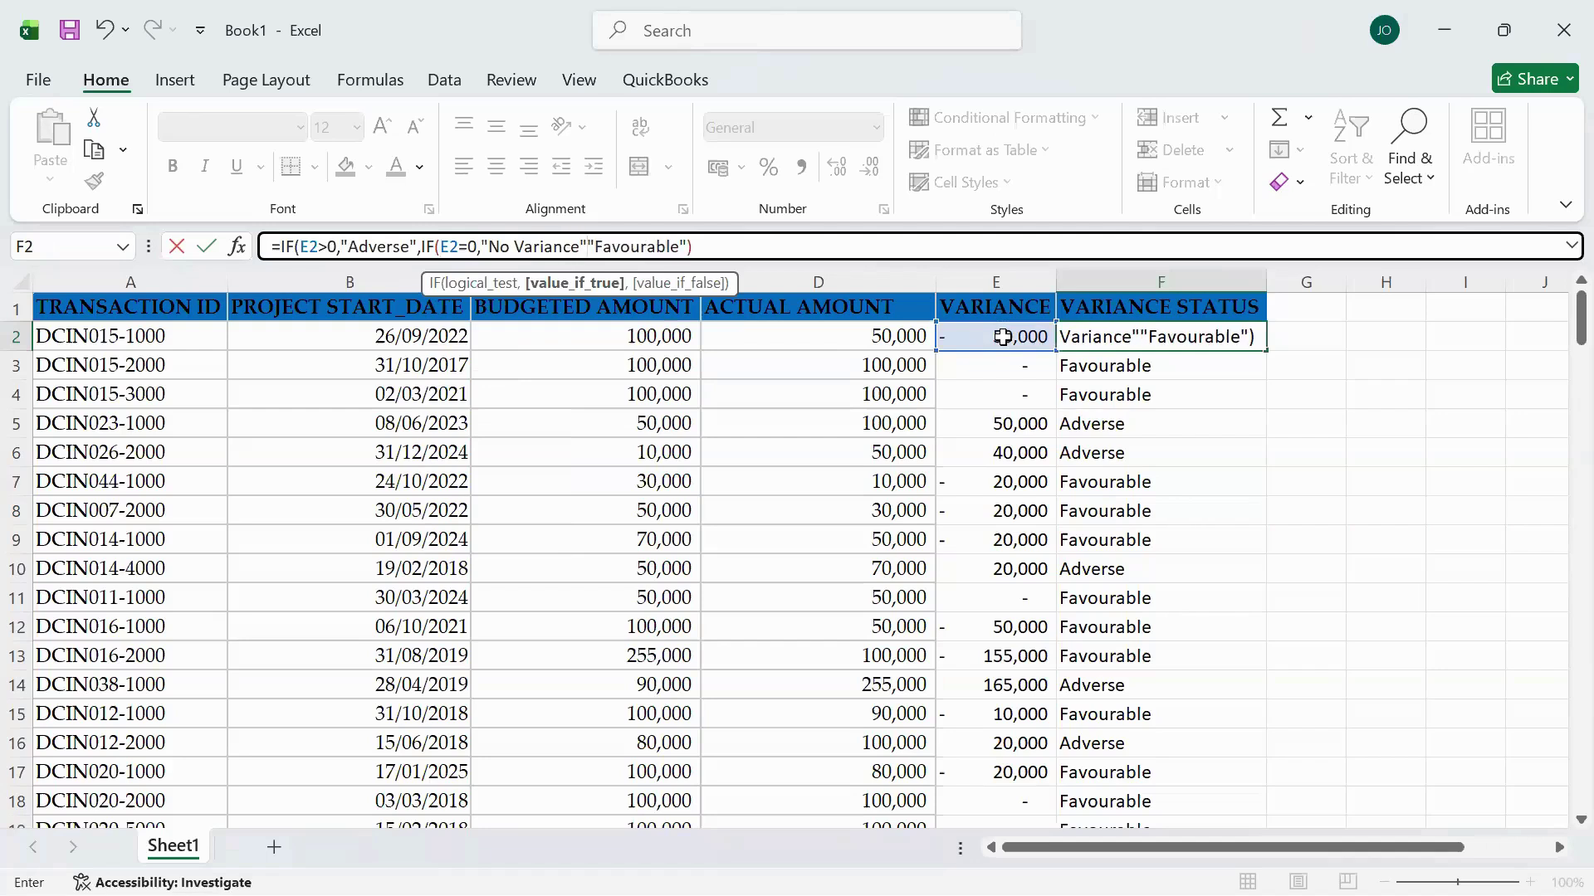
type(",")
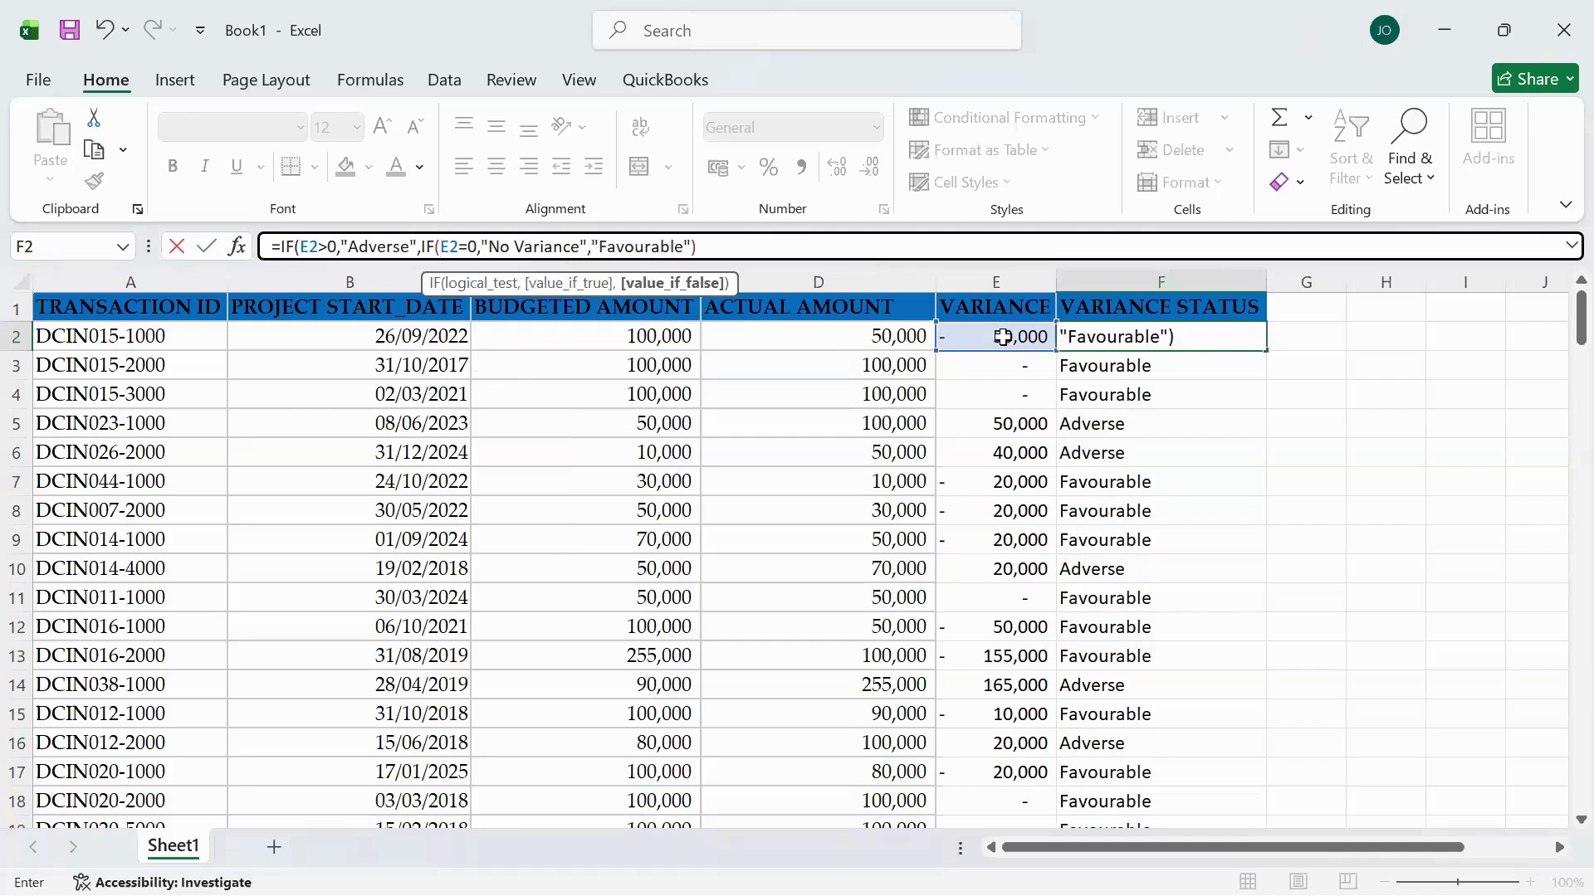
key("Return")
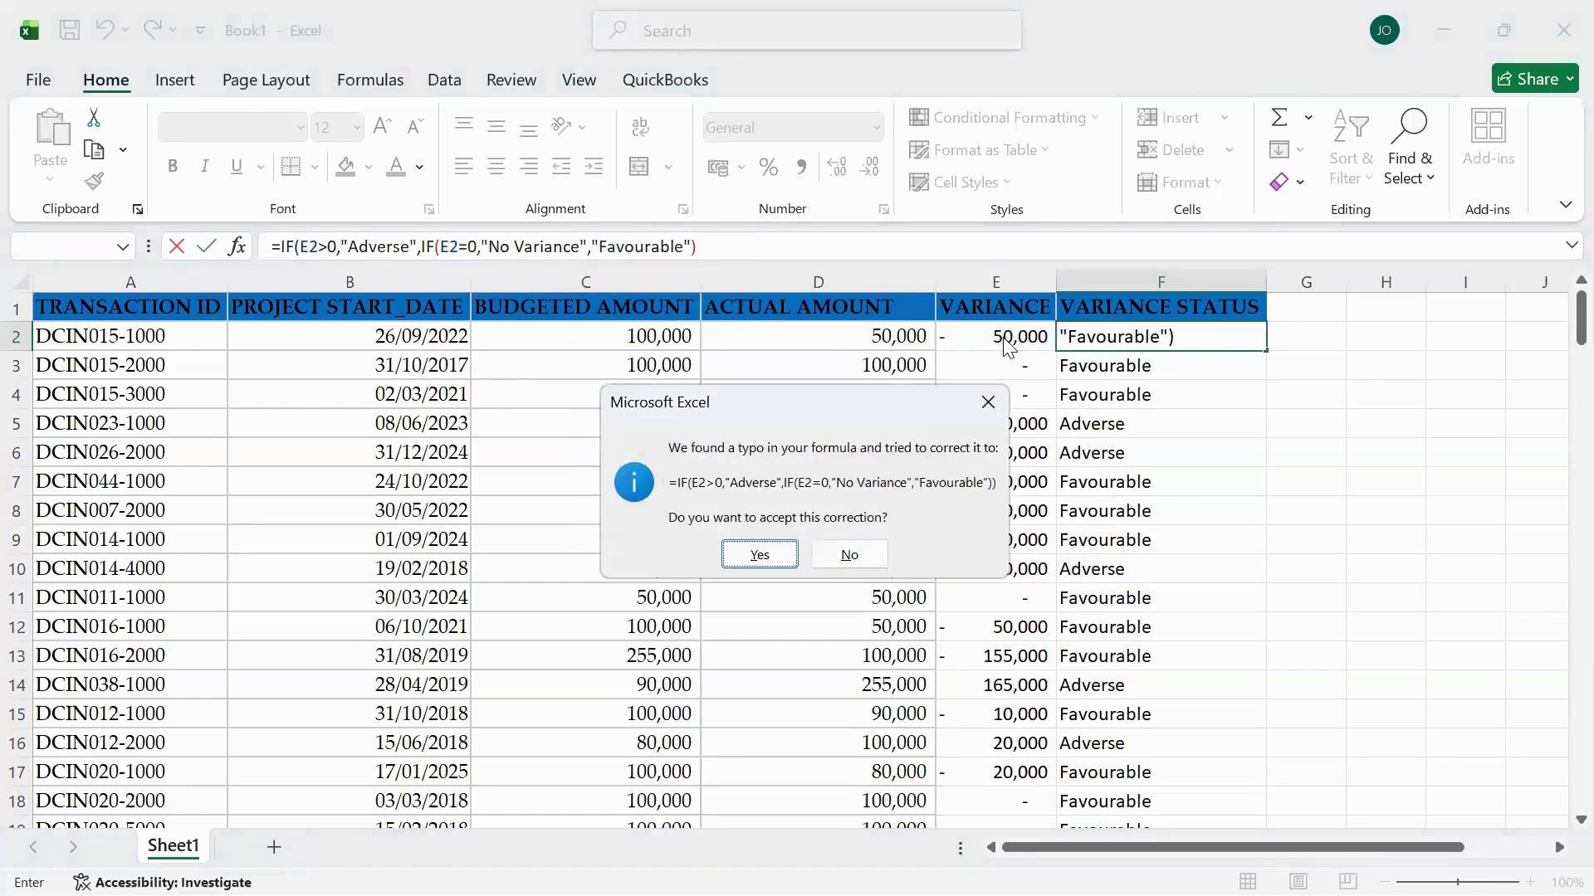
key("Return")
- Fill the nested IF formula from F2 down the VARIANCE STATUS column and check a few of the resulting statuses
left_click(1109, 339)
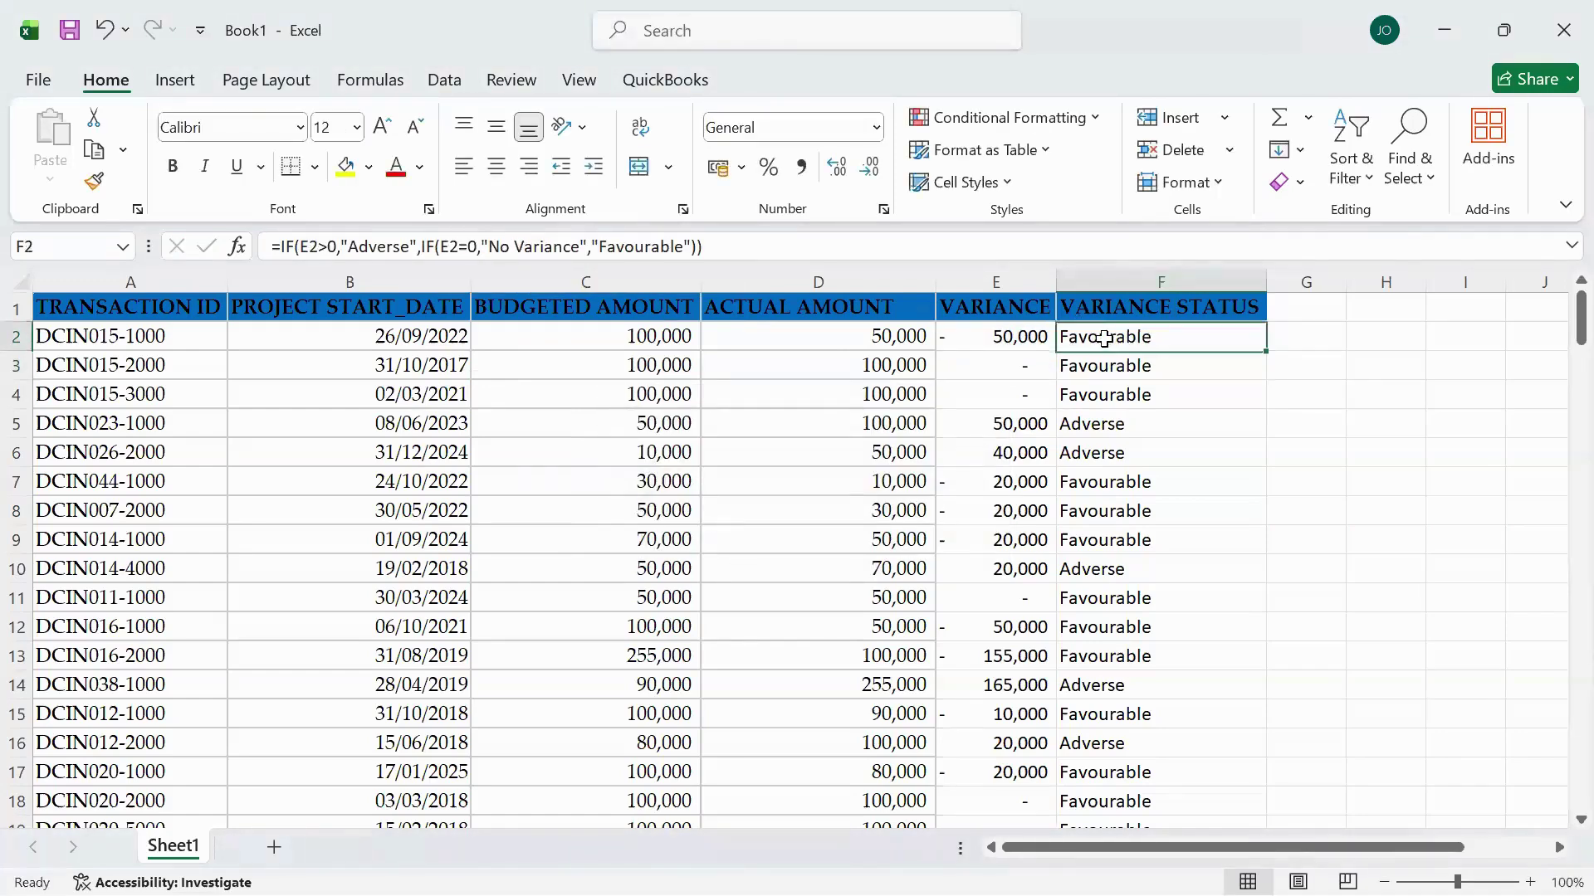
double_click(1266, 349)
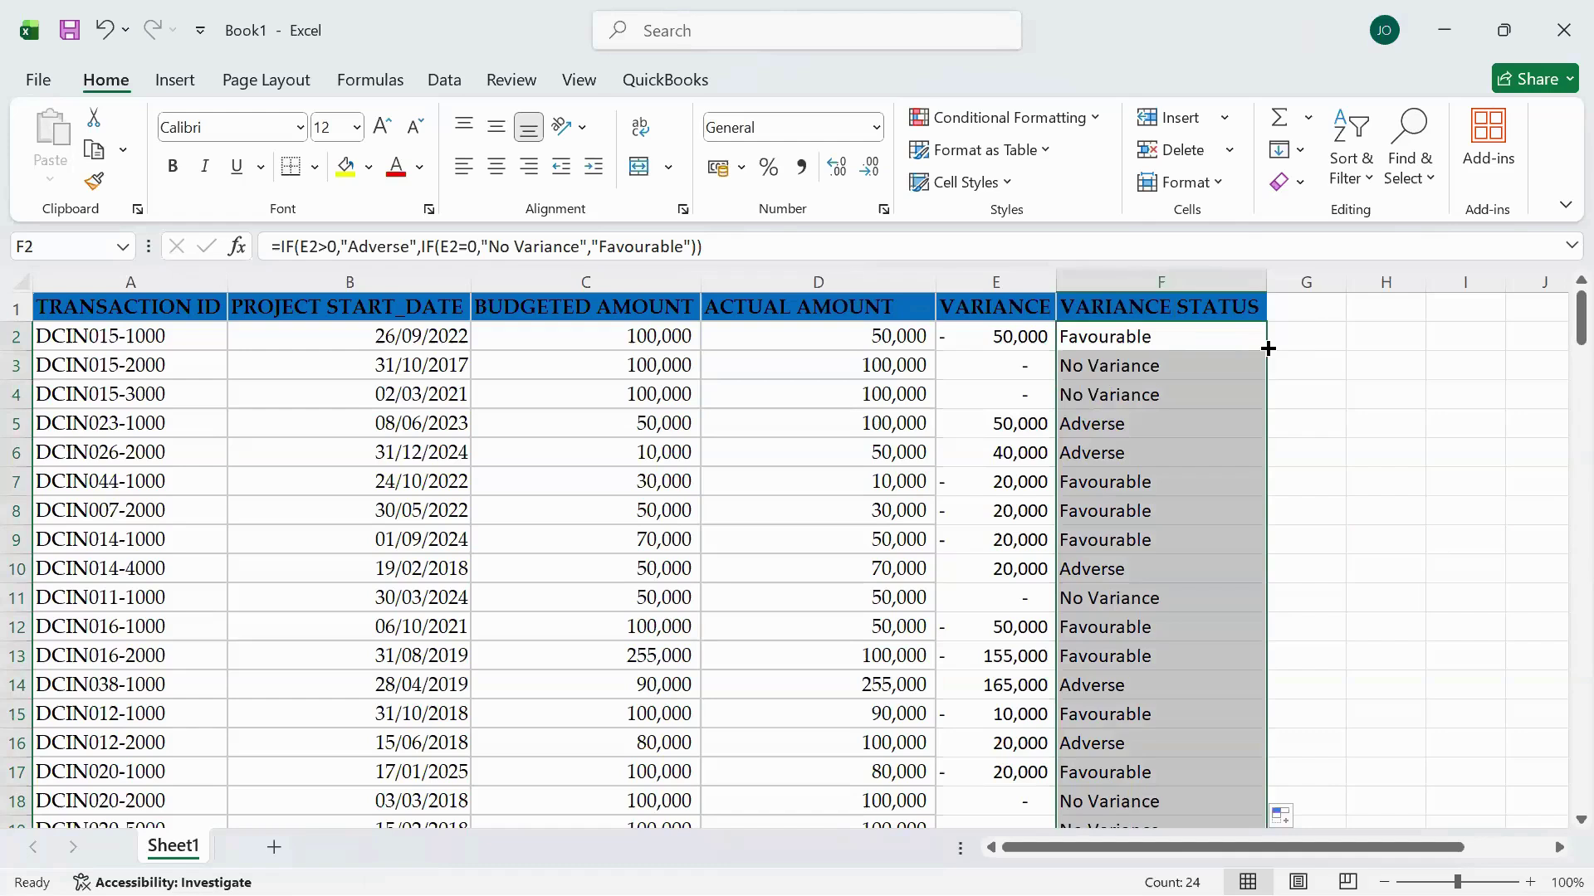
left_click(1145, 341)
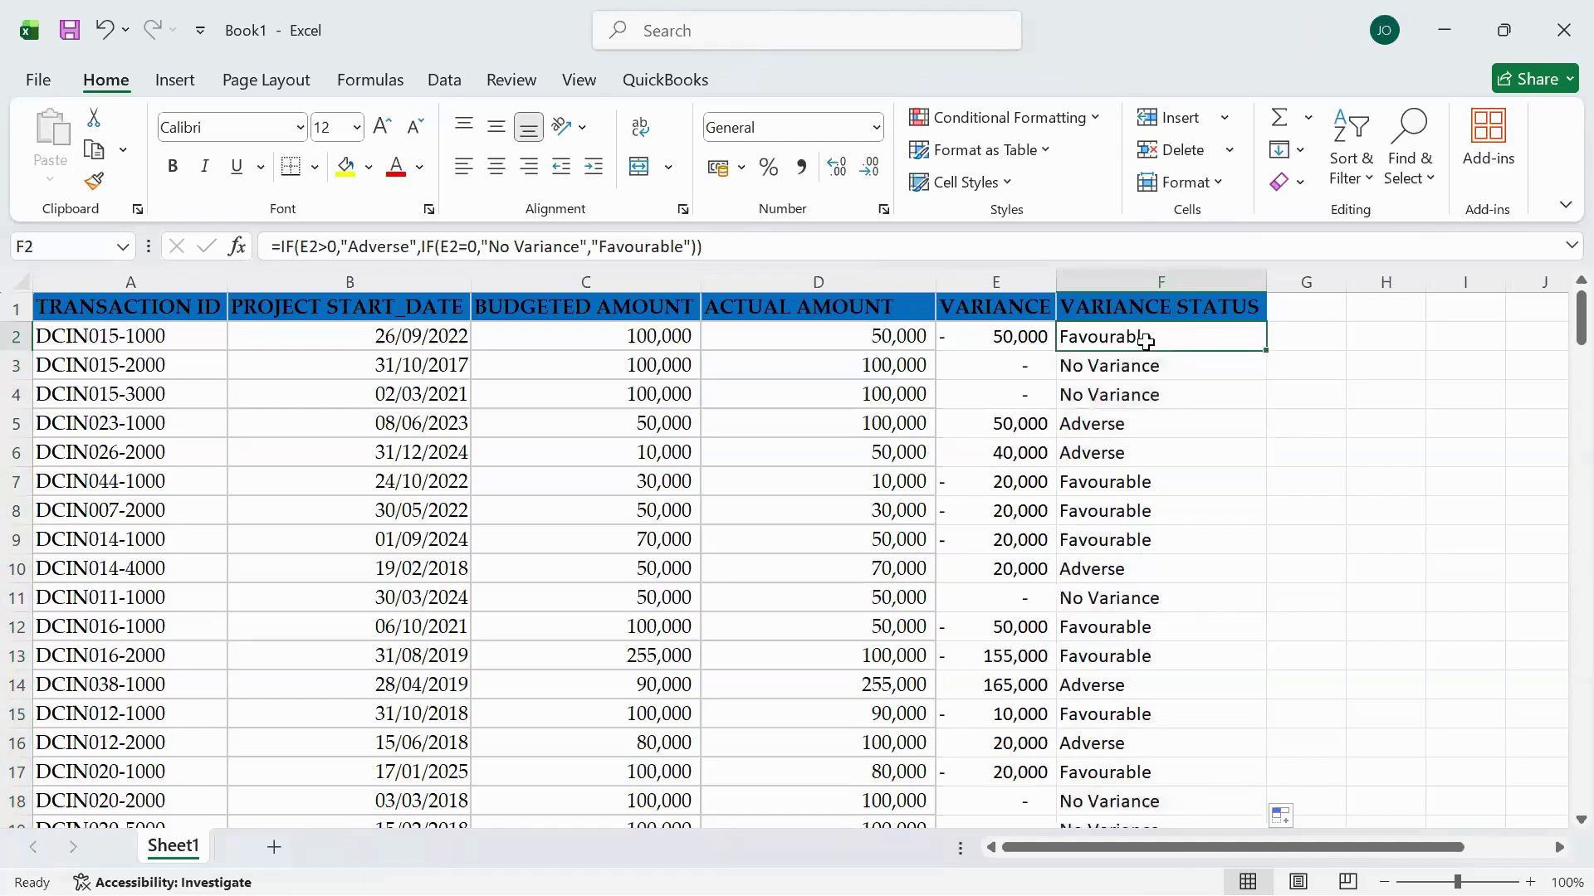
left_click(1112, 370)
left_click(1099, 421)
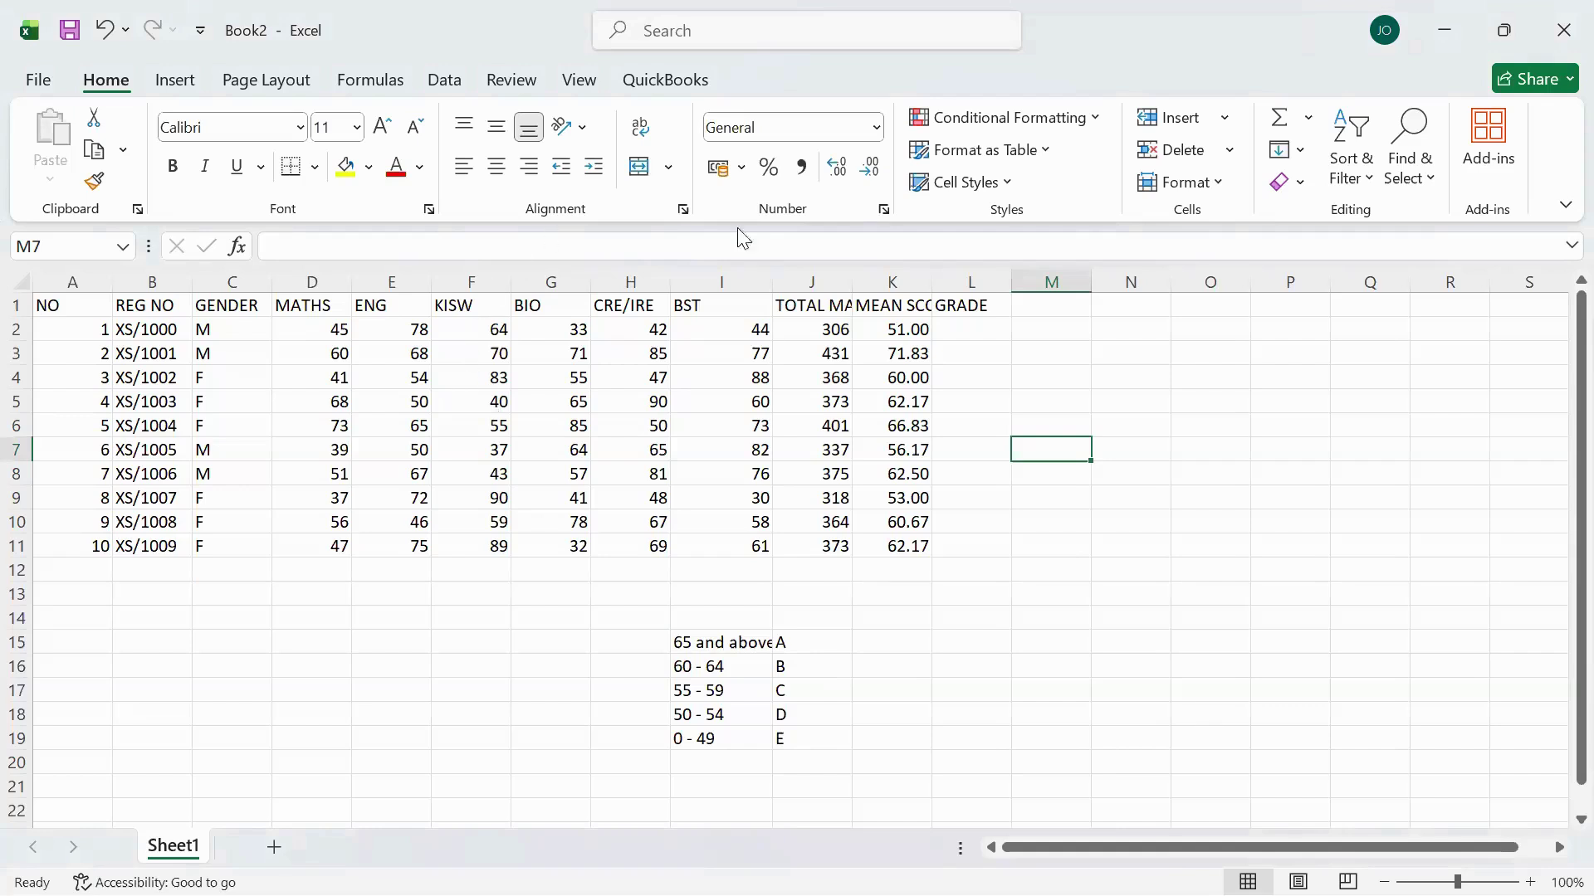
- In Book2, review the grading scale in I15:J19 and widen column K to fit the MEAN SCORE heading
left_click(986, 330)
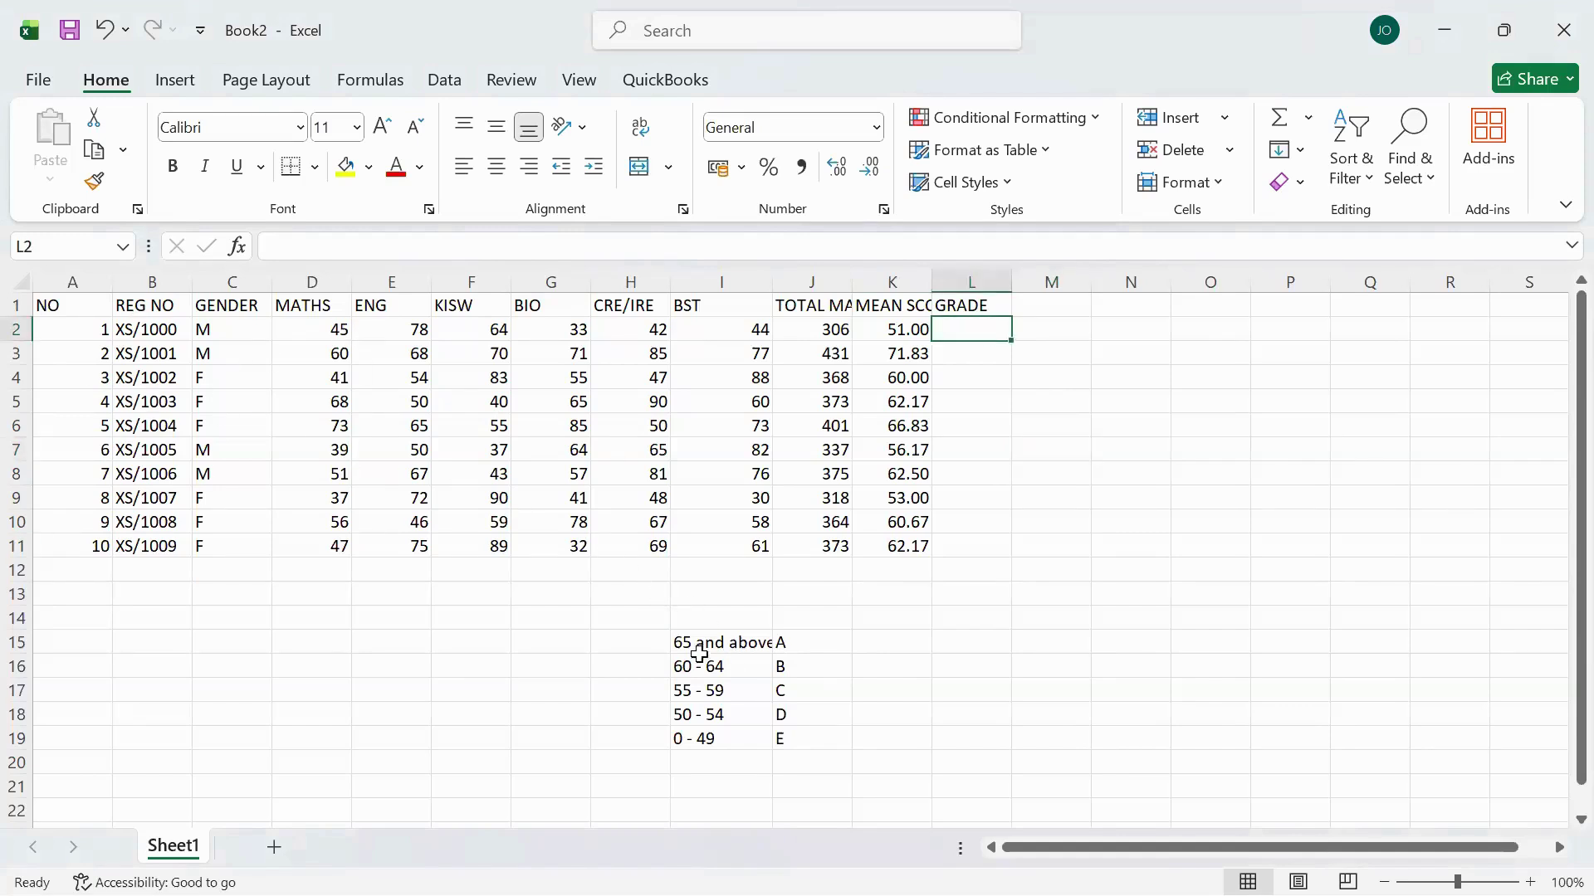
left_click_drag(697, 642, 777, 757)
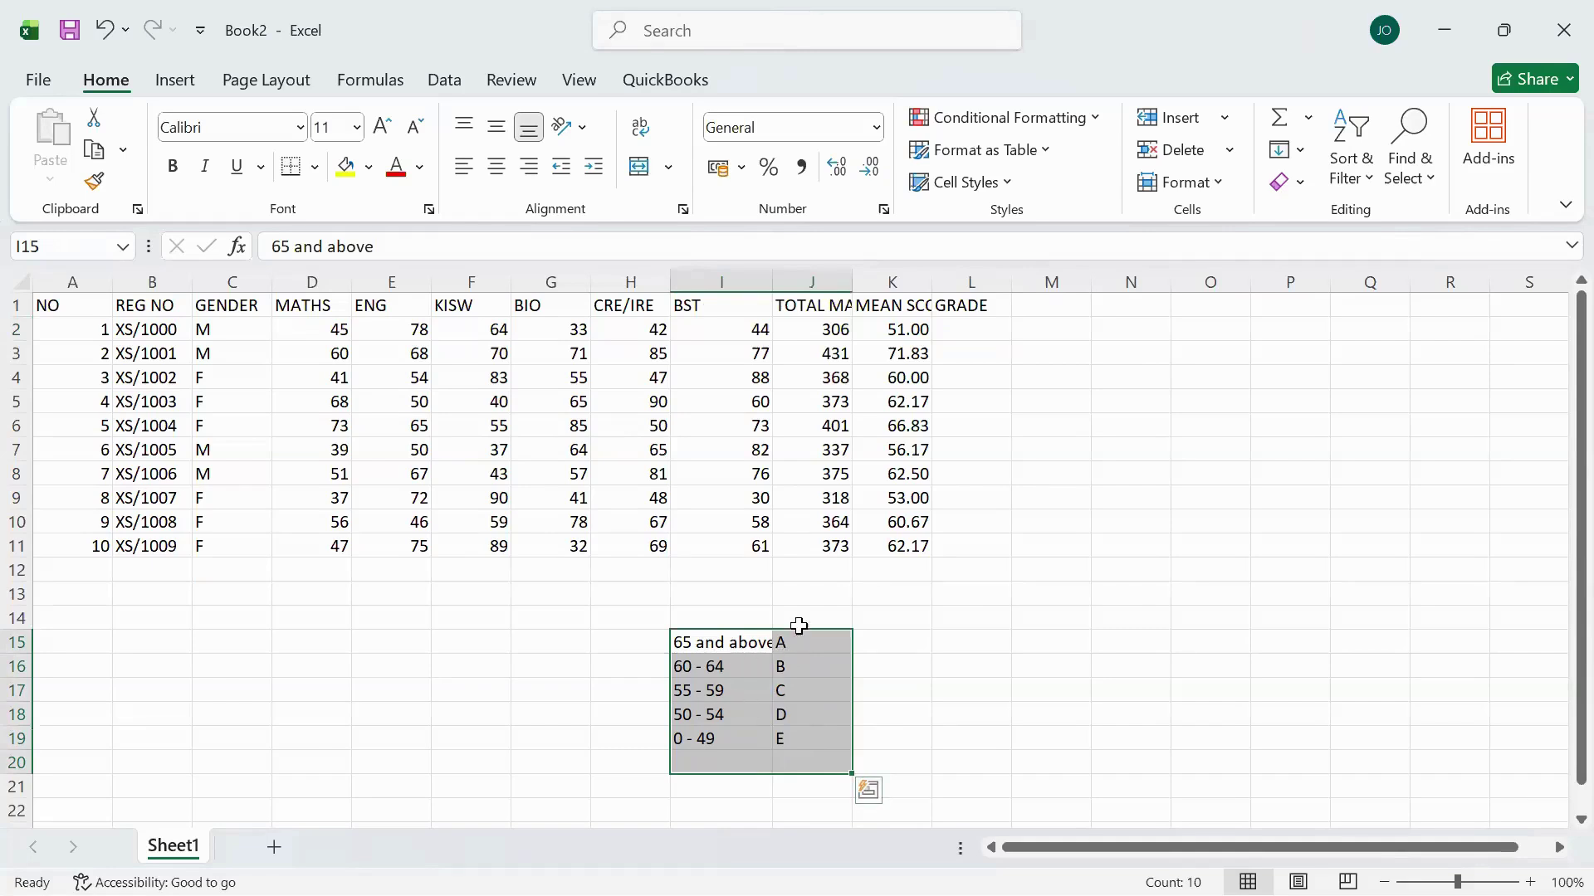
left_click(973, 329)
left_click_drag(932, 282, 961, 282)
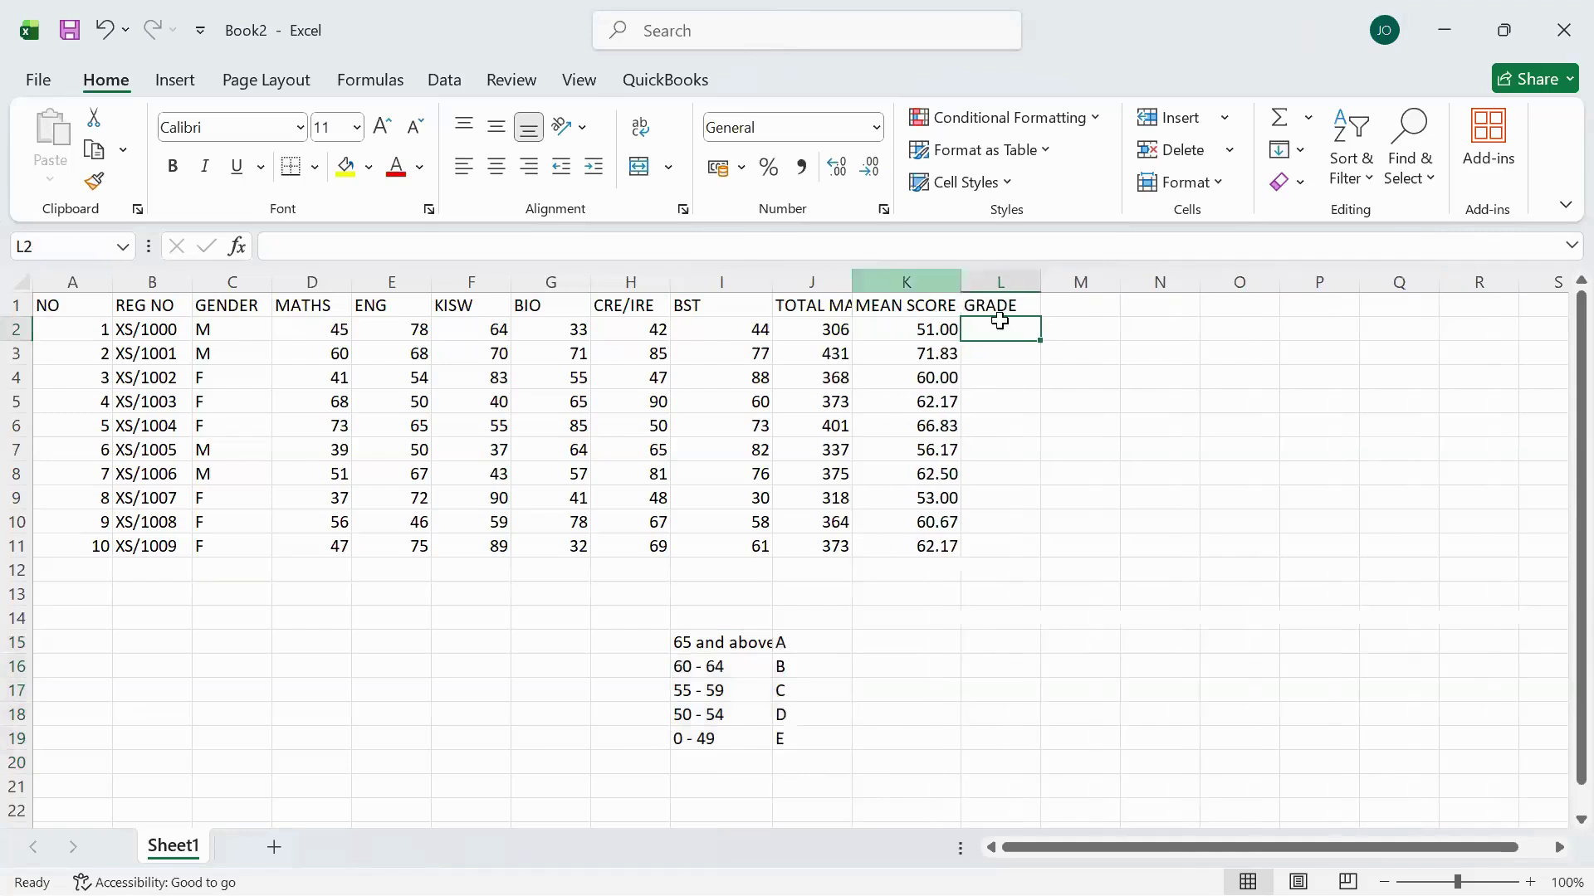
- Start an IF formula in L2 that returns "A" when the mean score in K2 is >=65
type("=if")
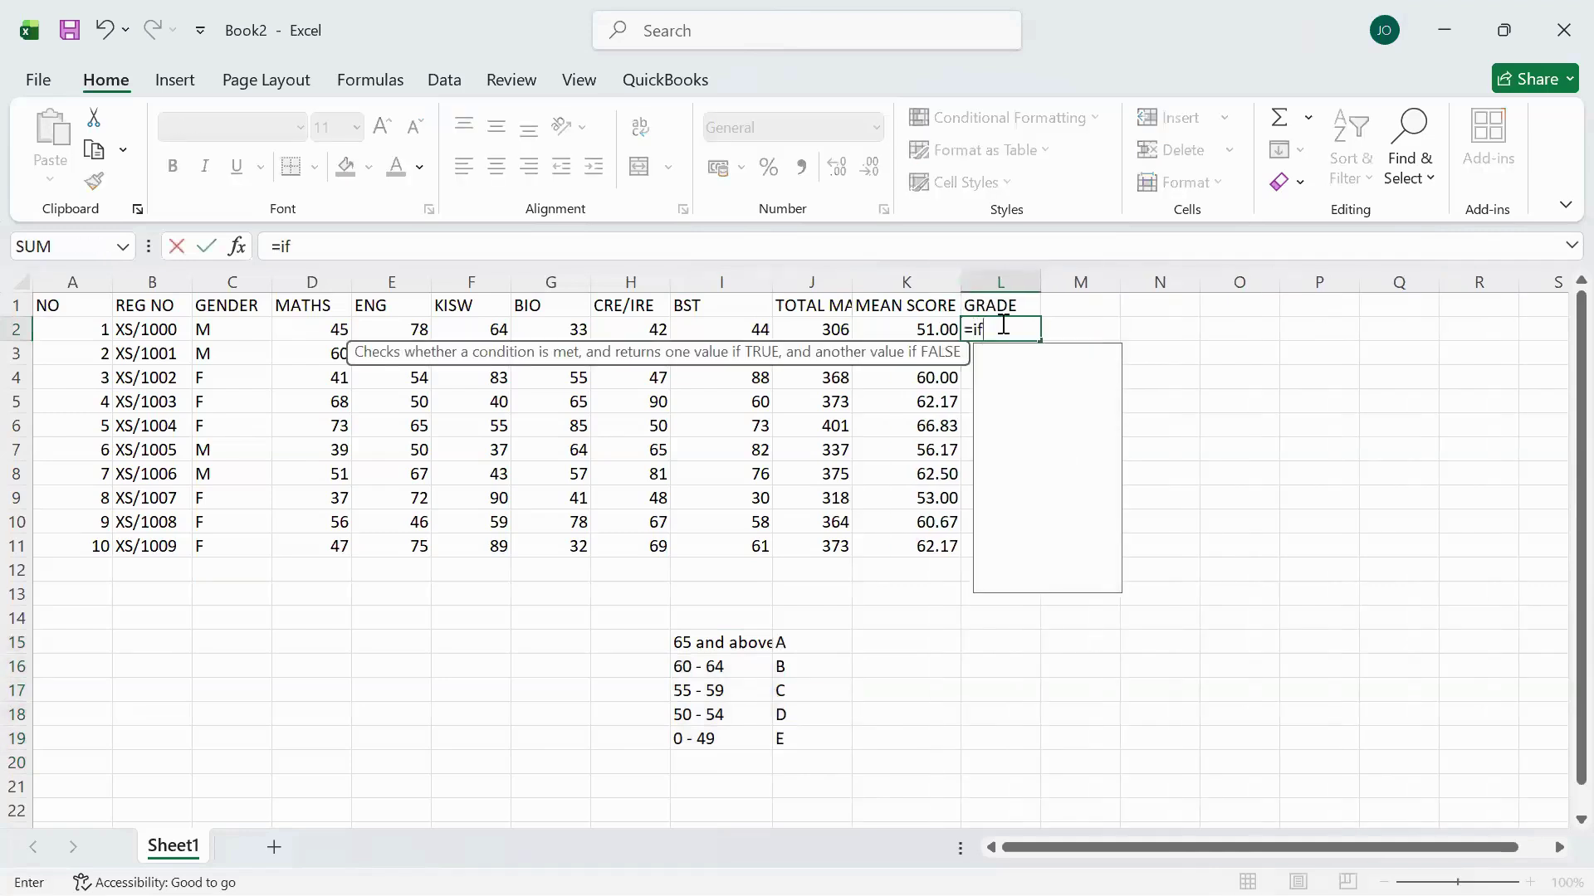
key("Tab")
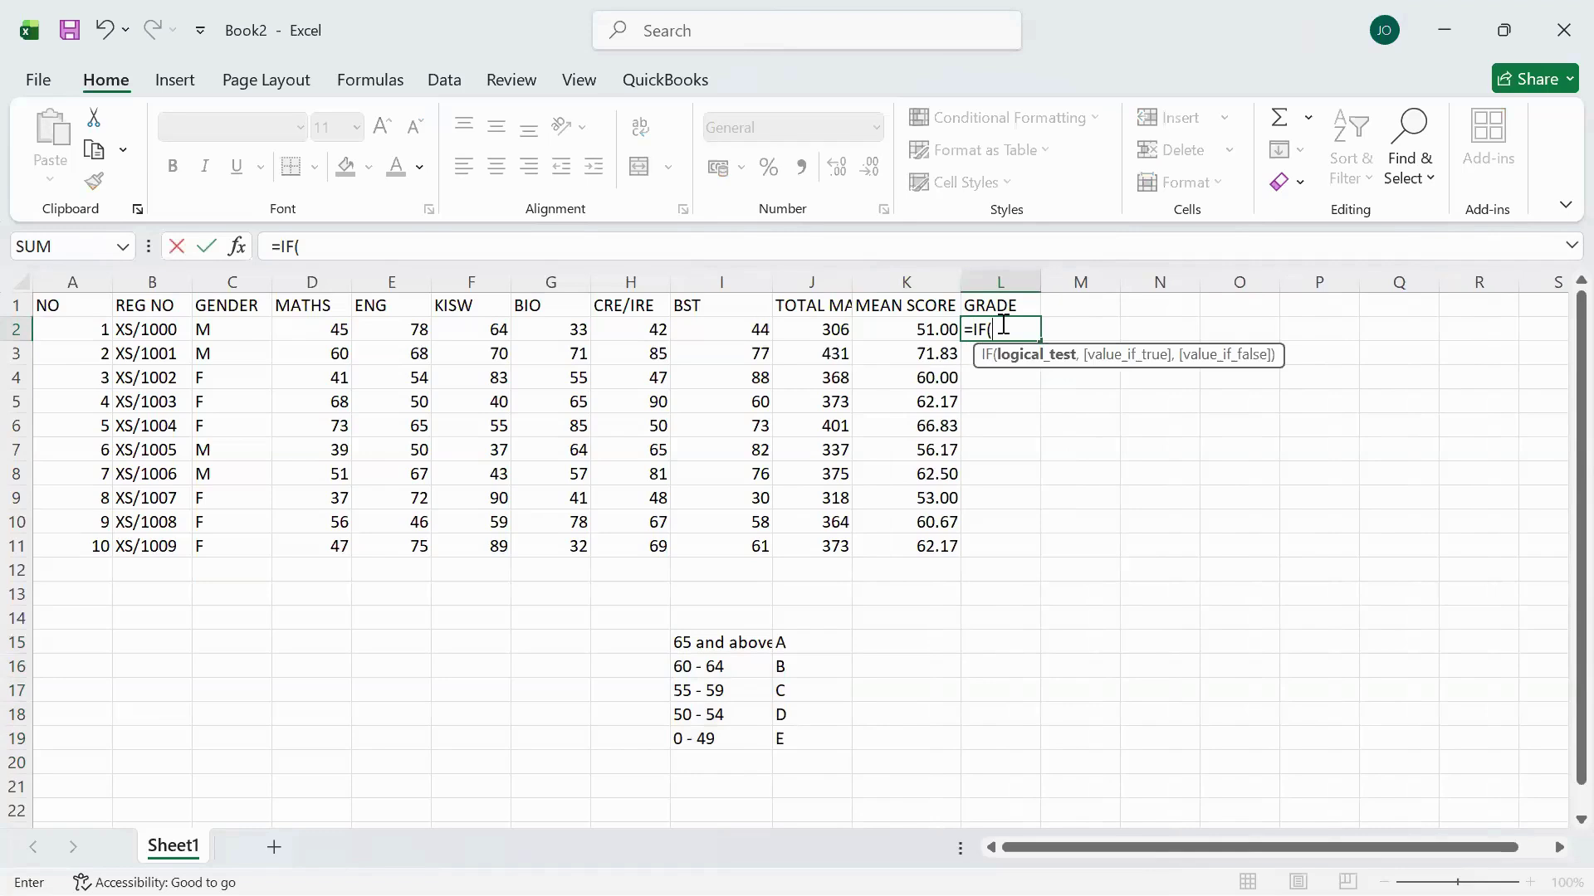
left_click(915, 322)
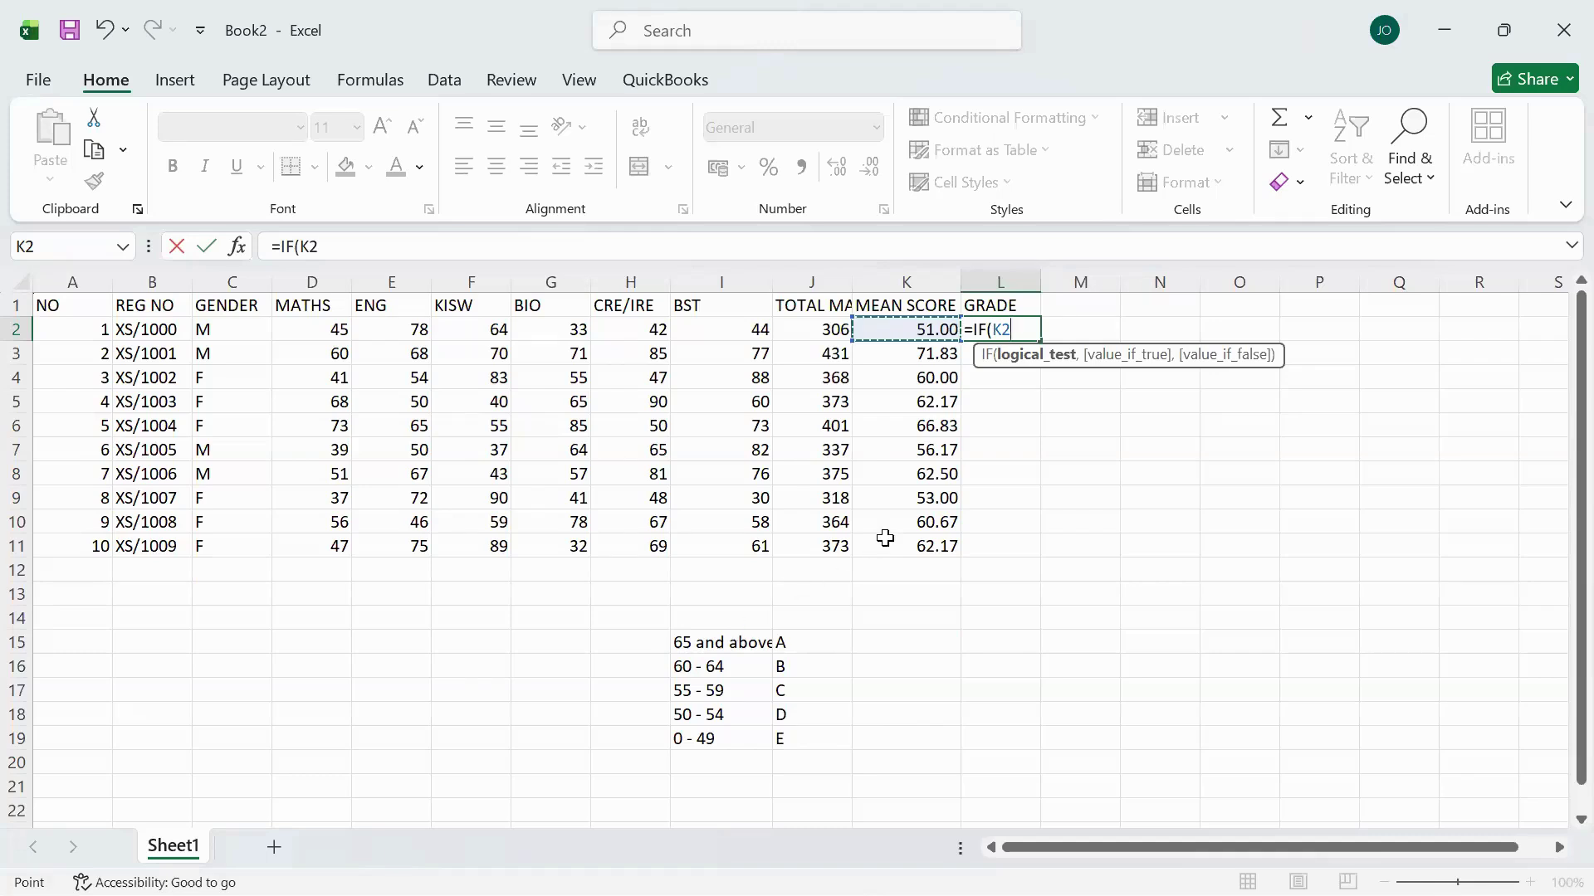
type(">=")
type("65,")
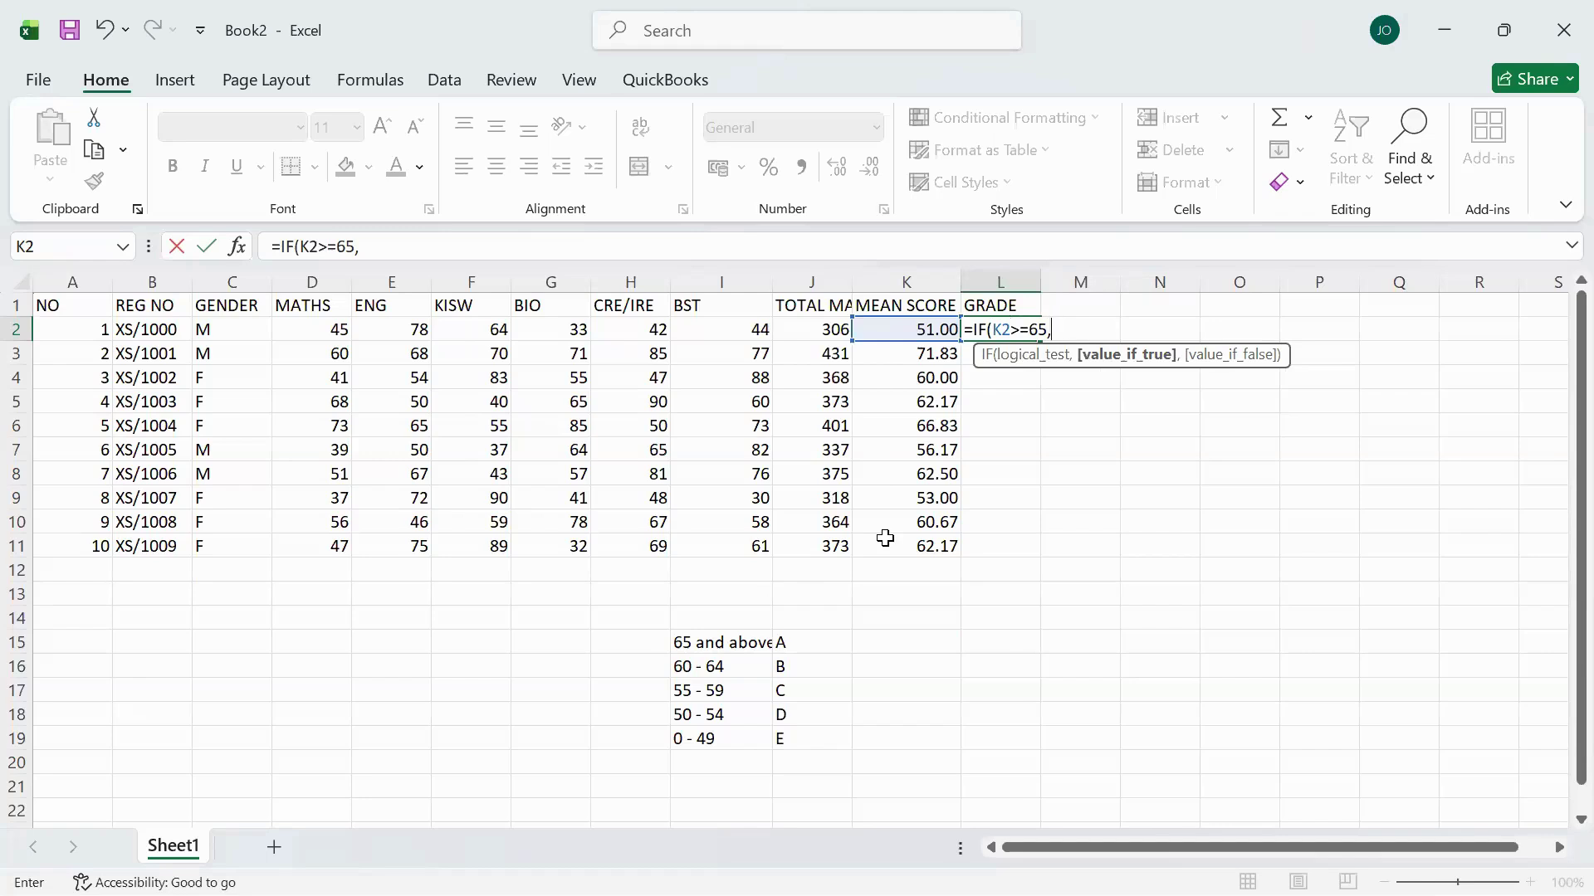
type("\"A\",")
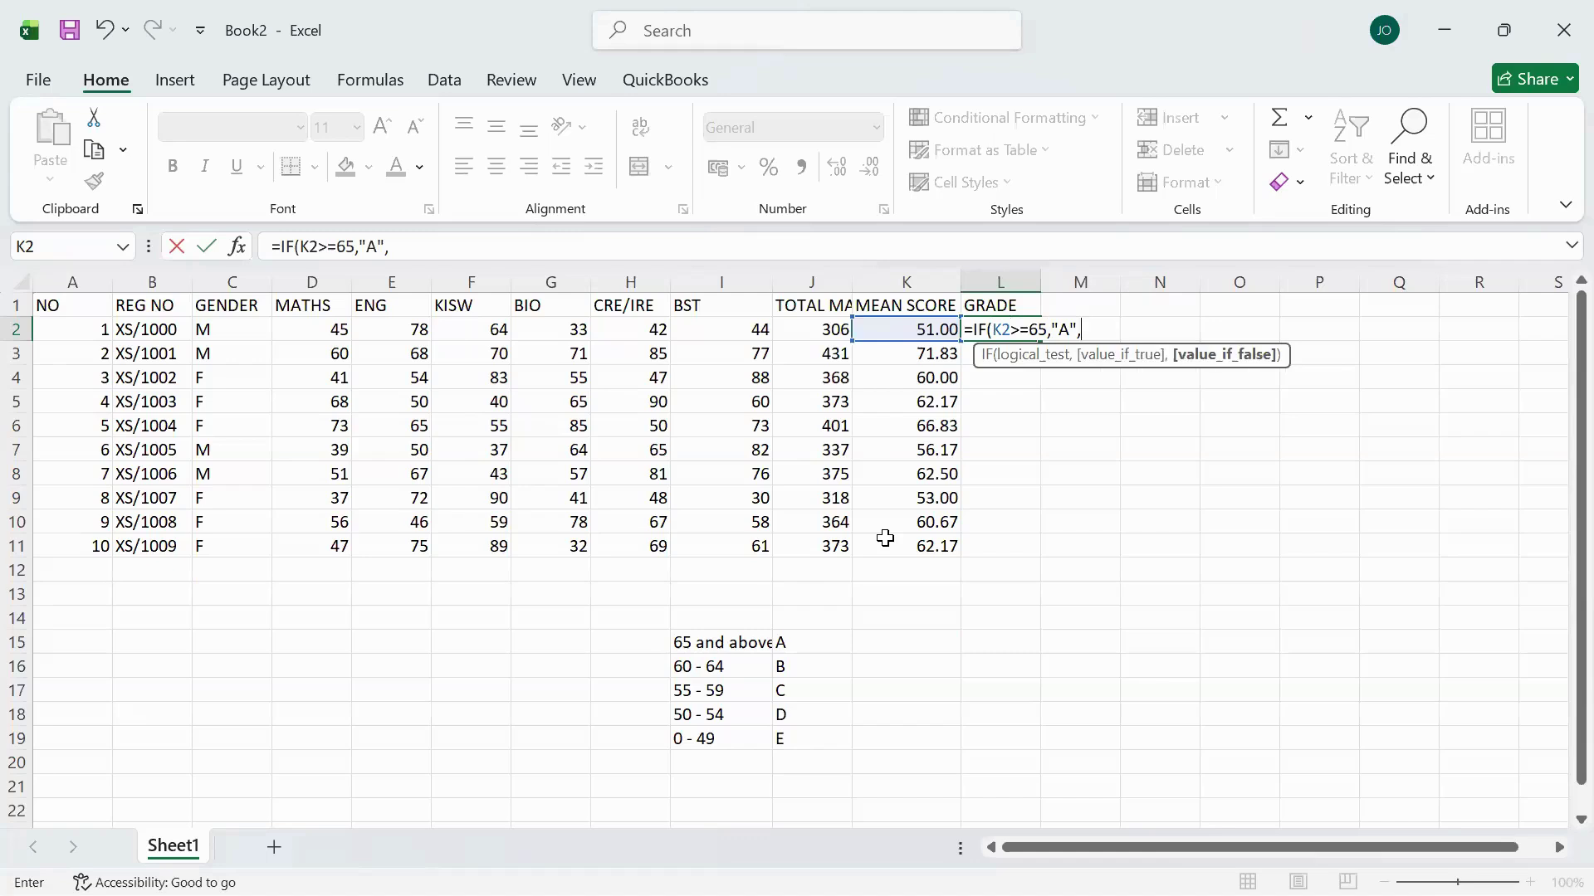
- Nest a second IF as the value if false, returning "B" when K2>=60
type("IF")
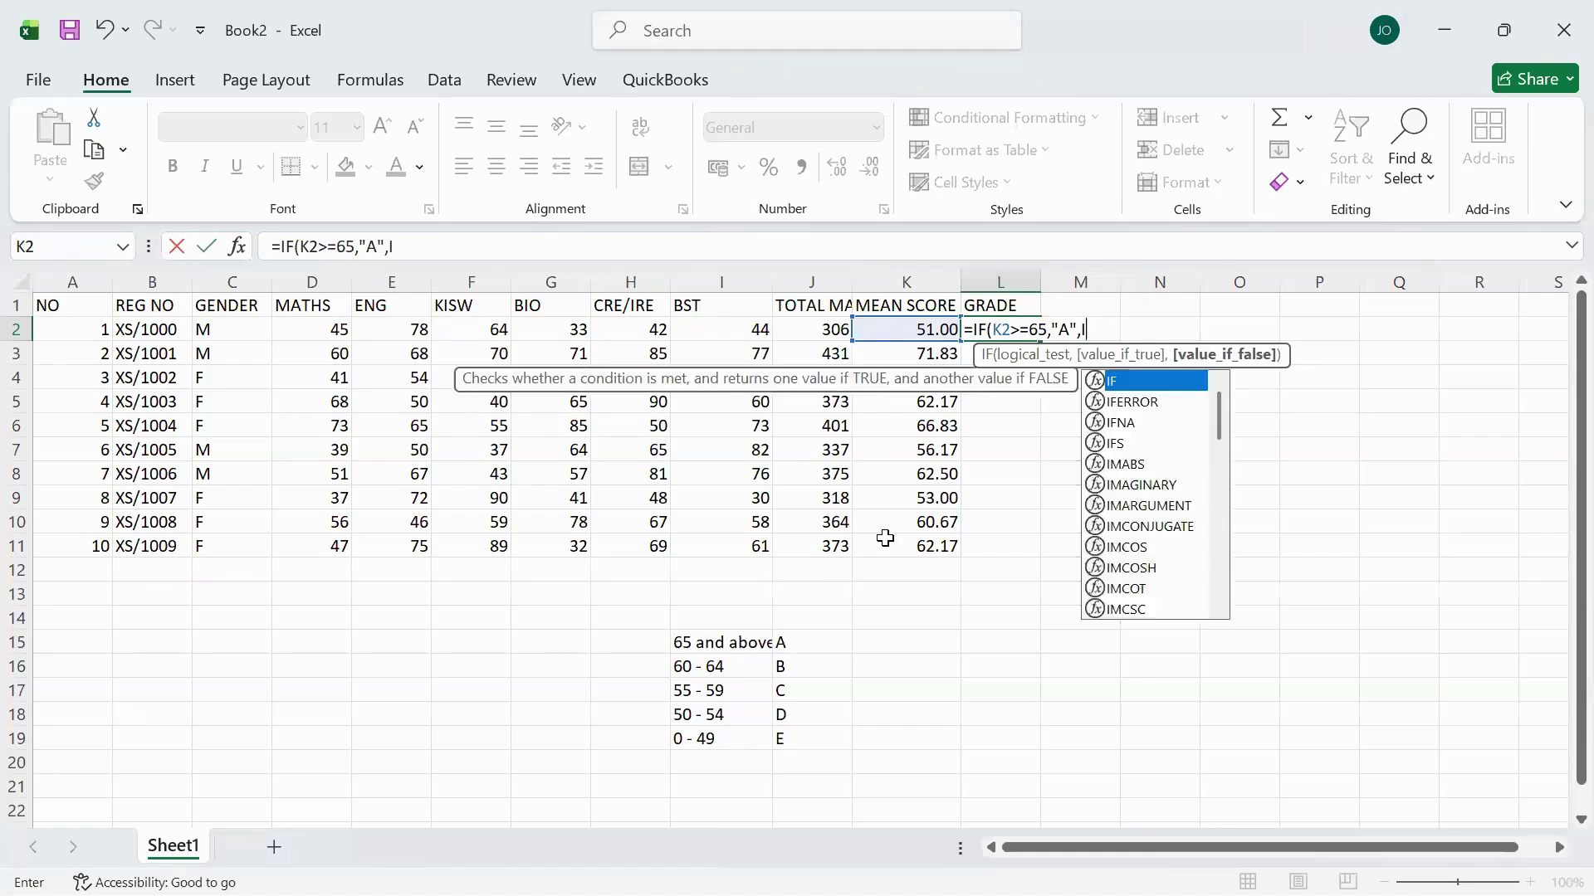
type("(")
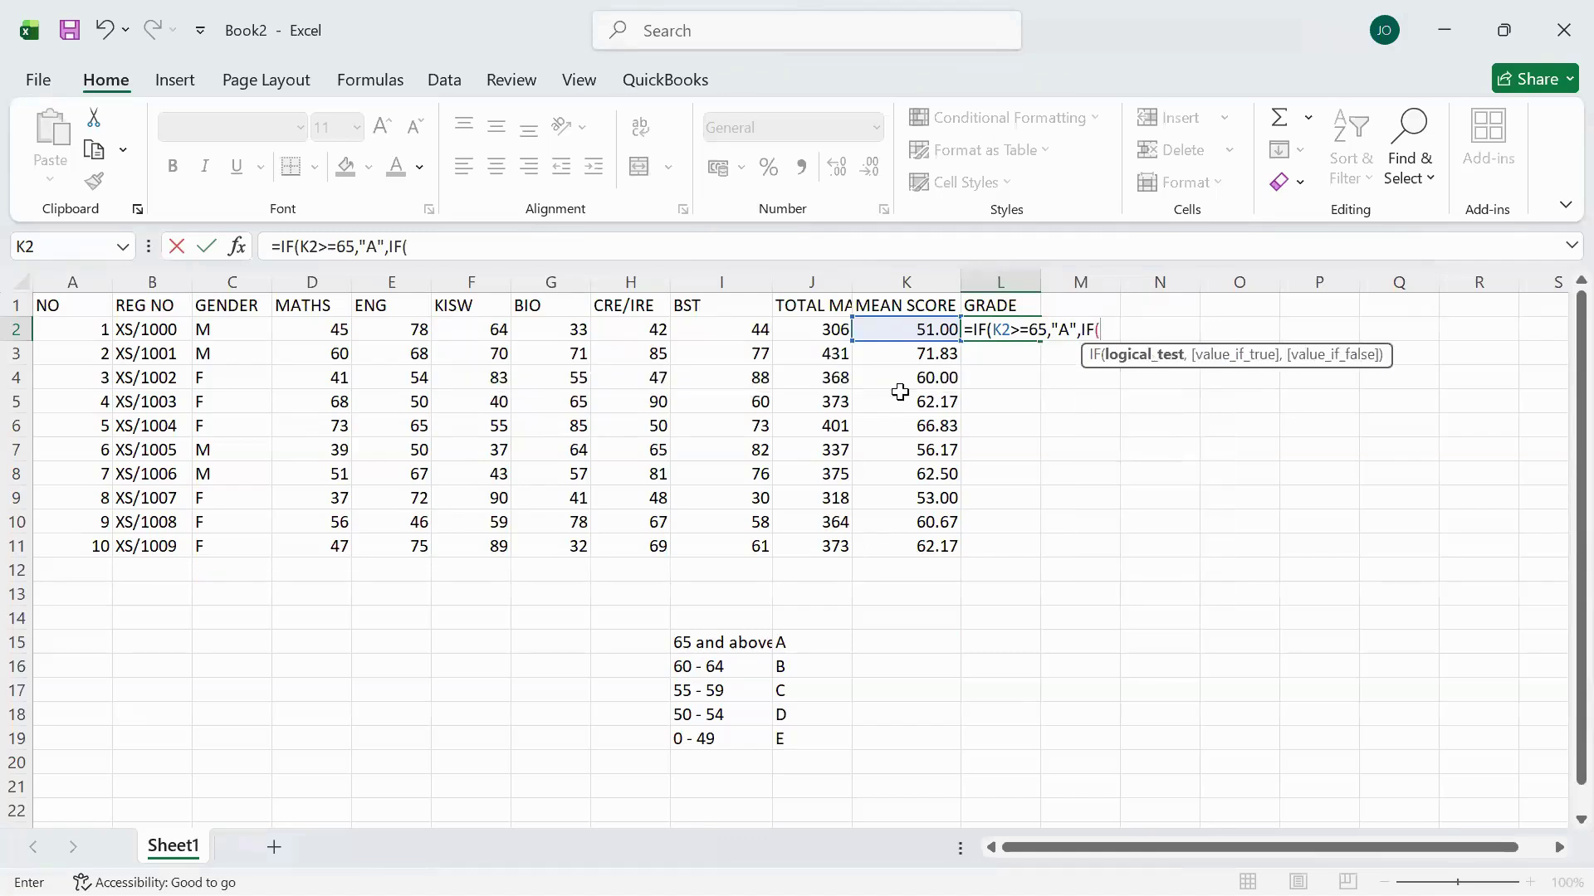
left_click(905, 329)
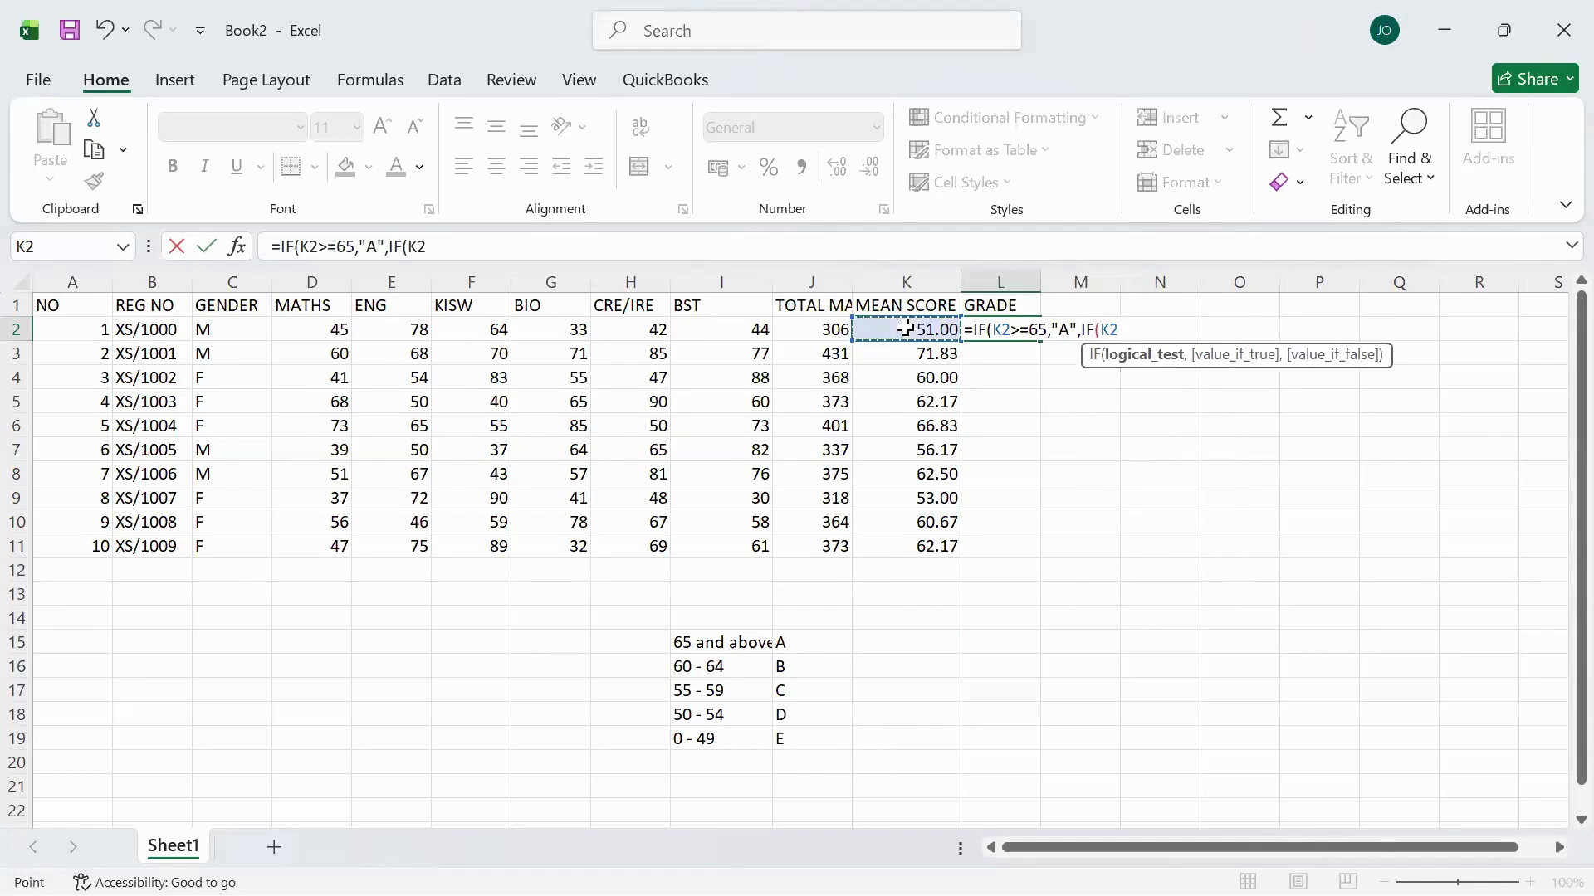
type(">=")
type("60")
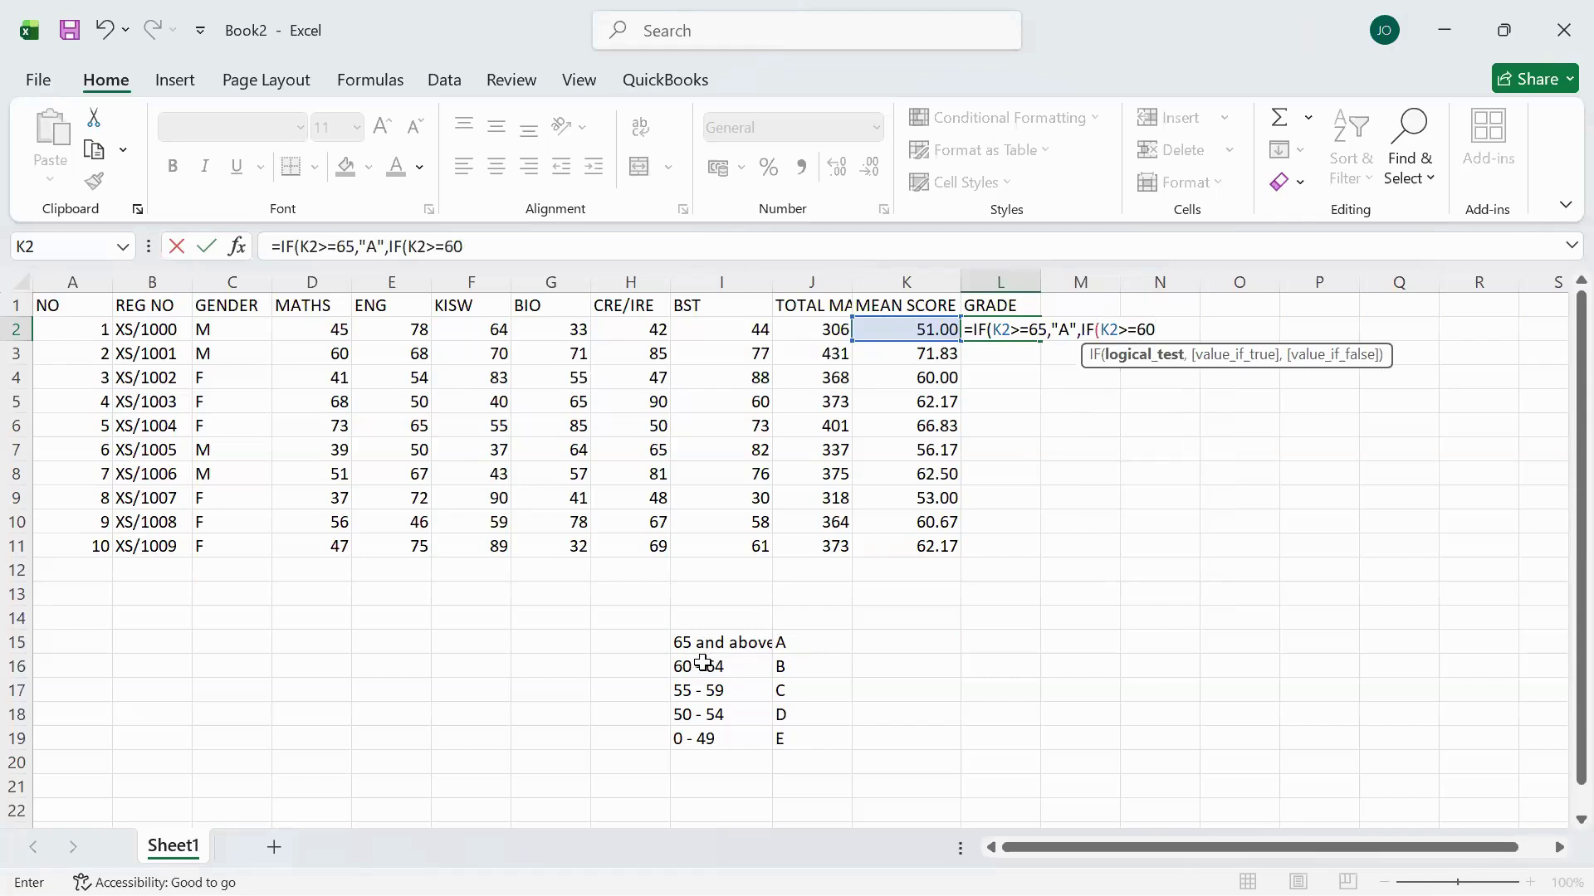
type(",\"")
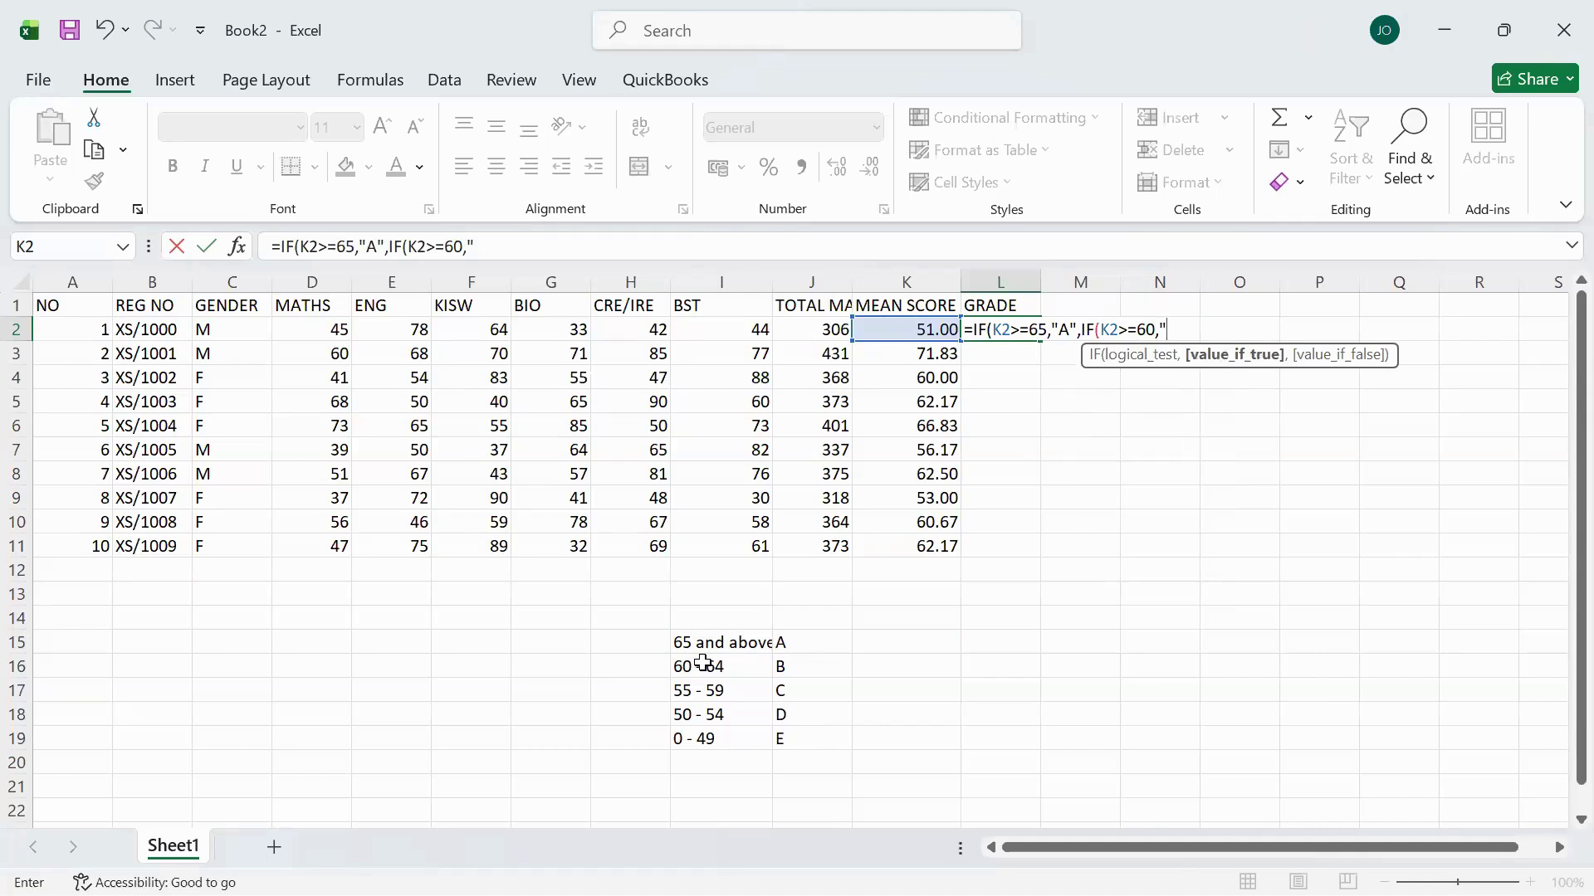
type("B\",")
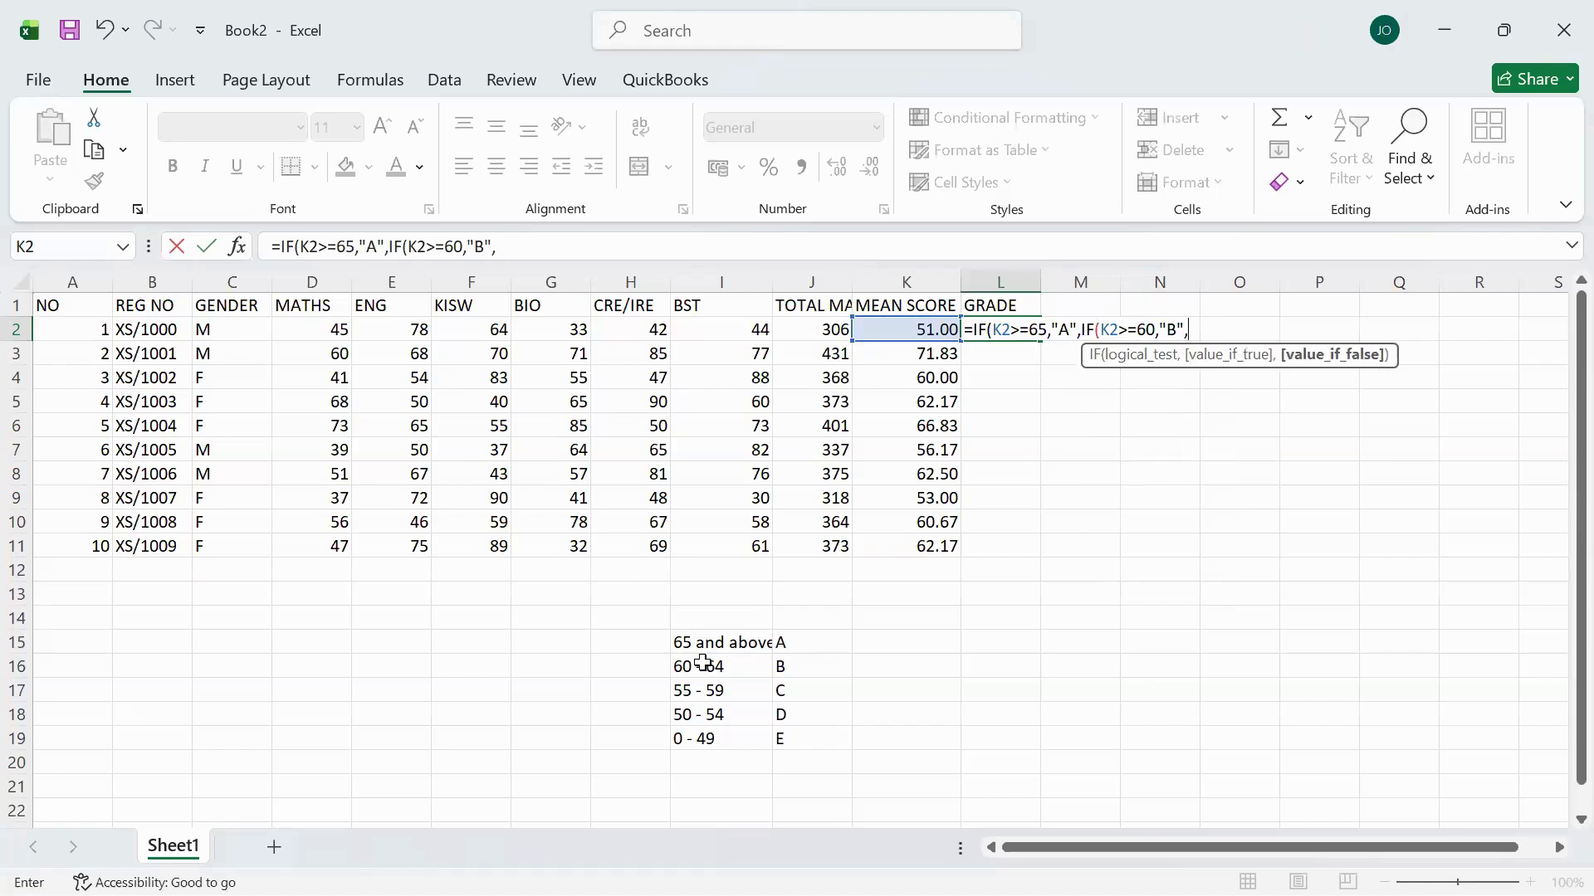
- Nest a third IF in the L2 formula that returns "C" when K2>=55
type("IF(")
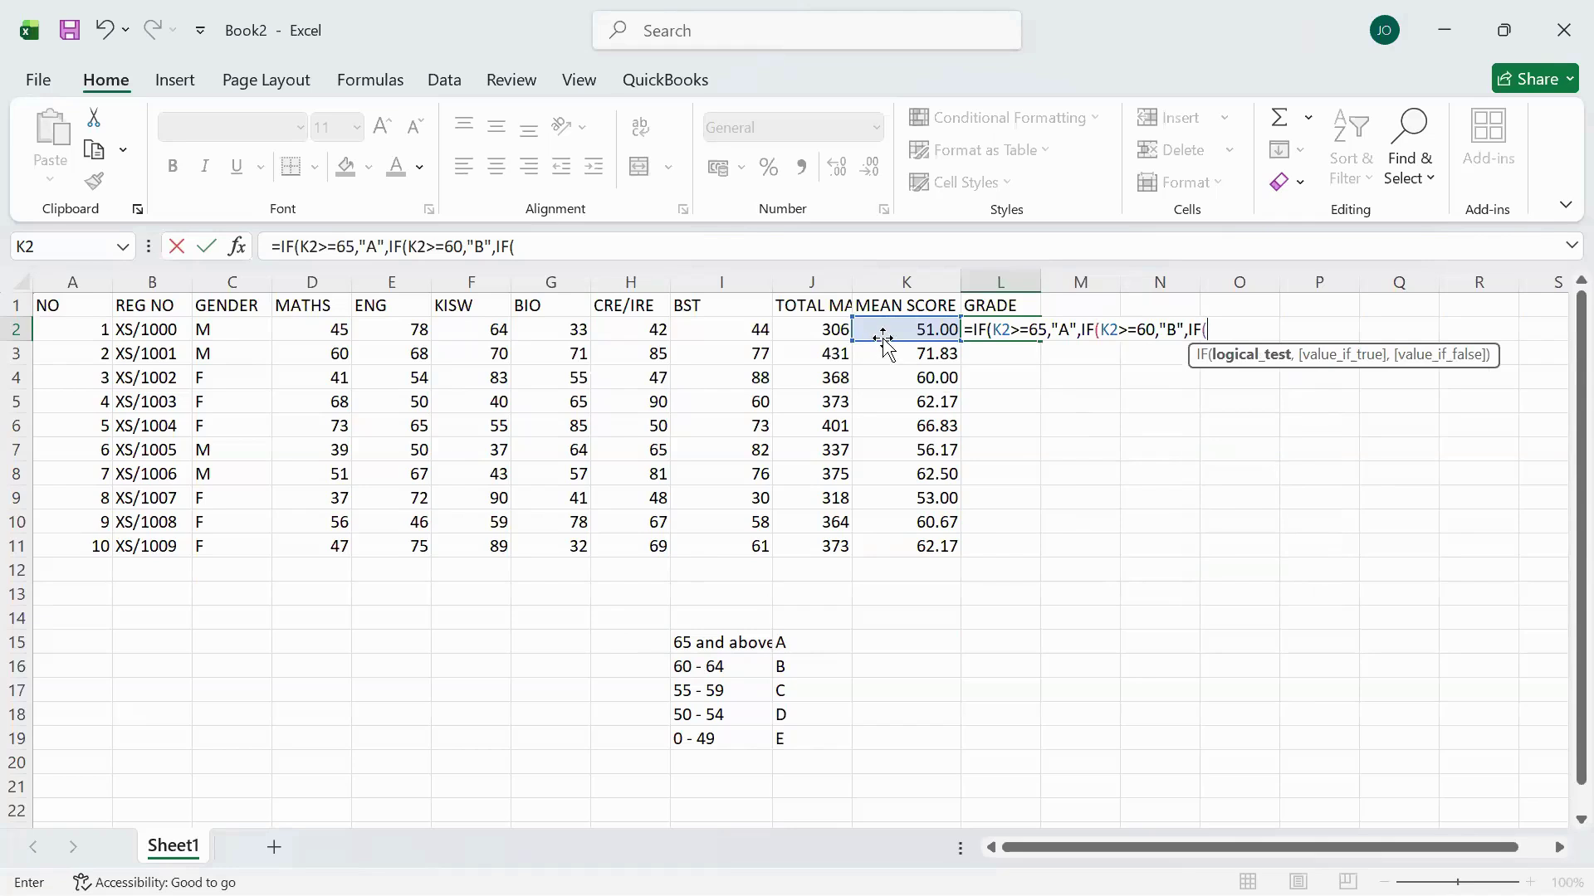
type("K2")
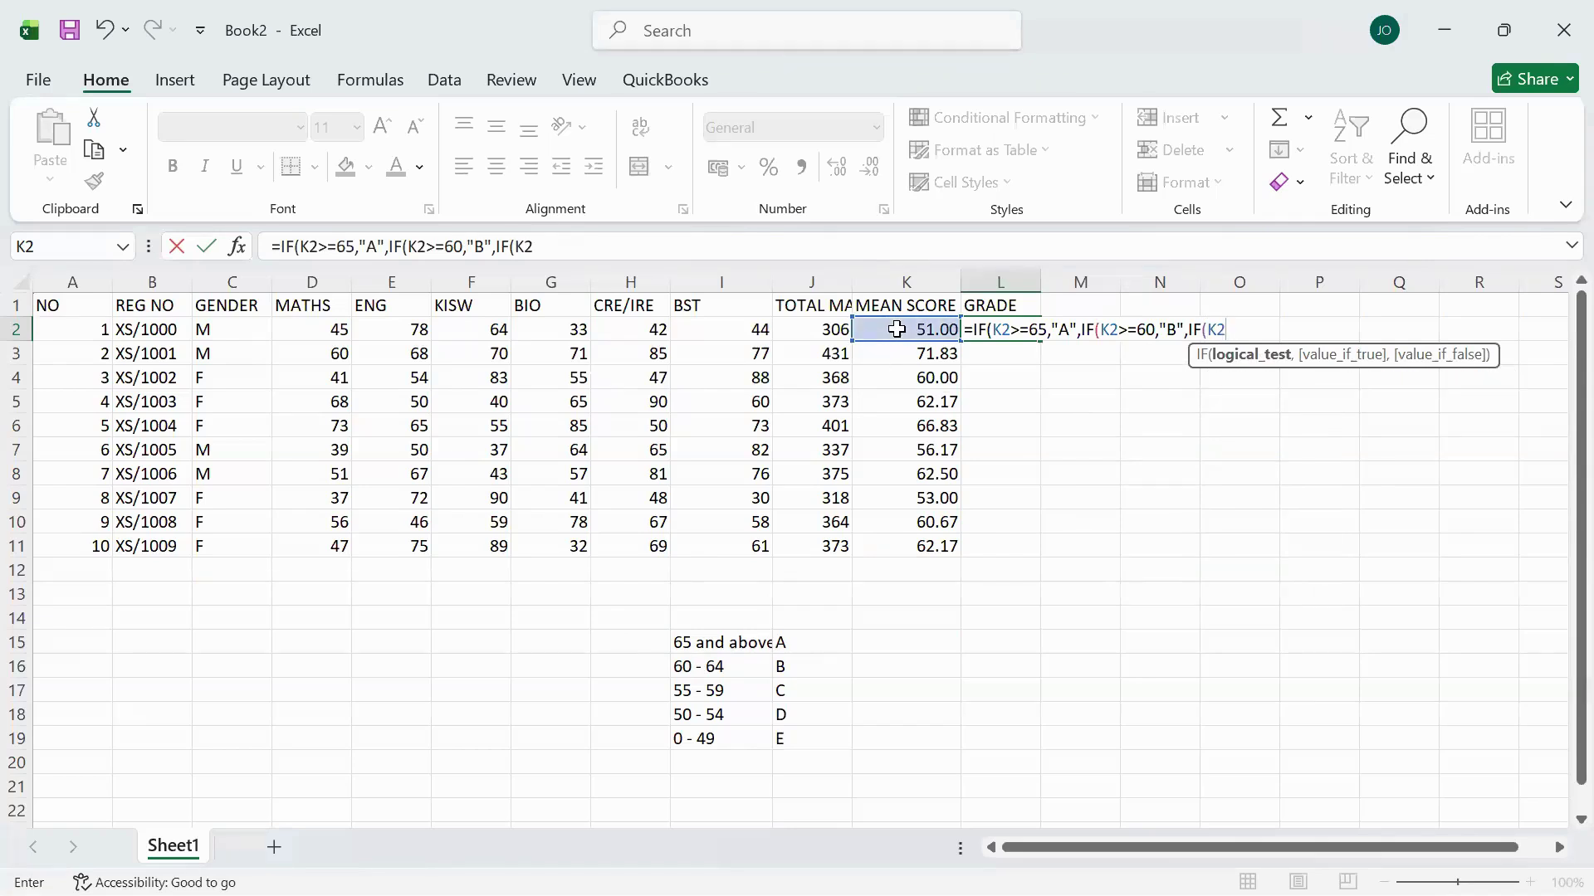
type(">=55,")
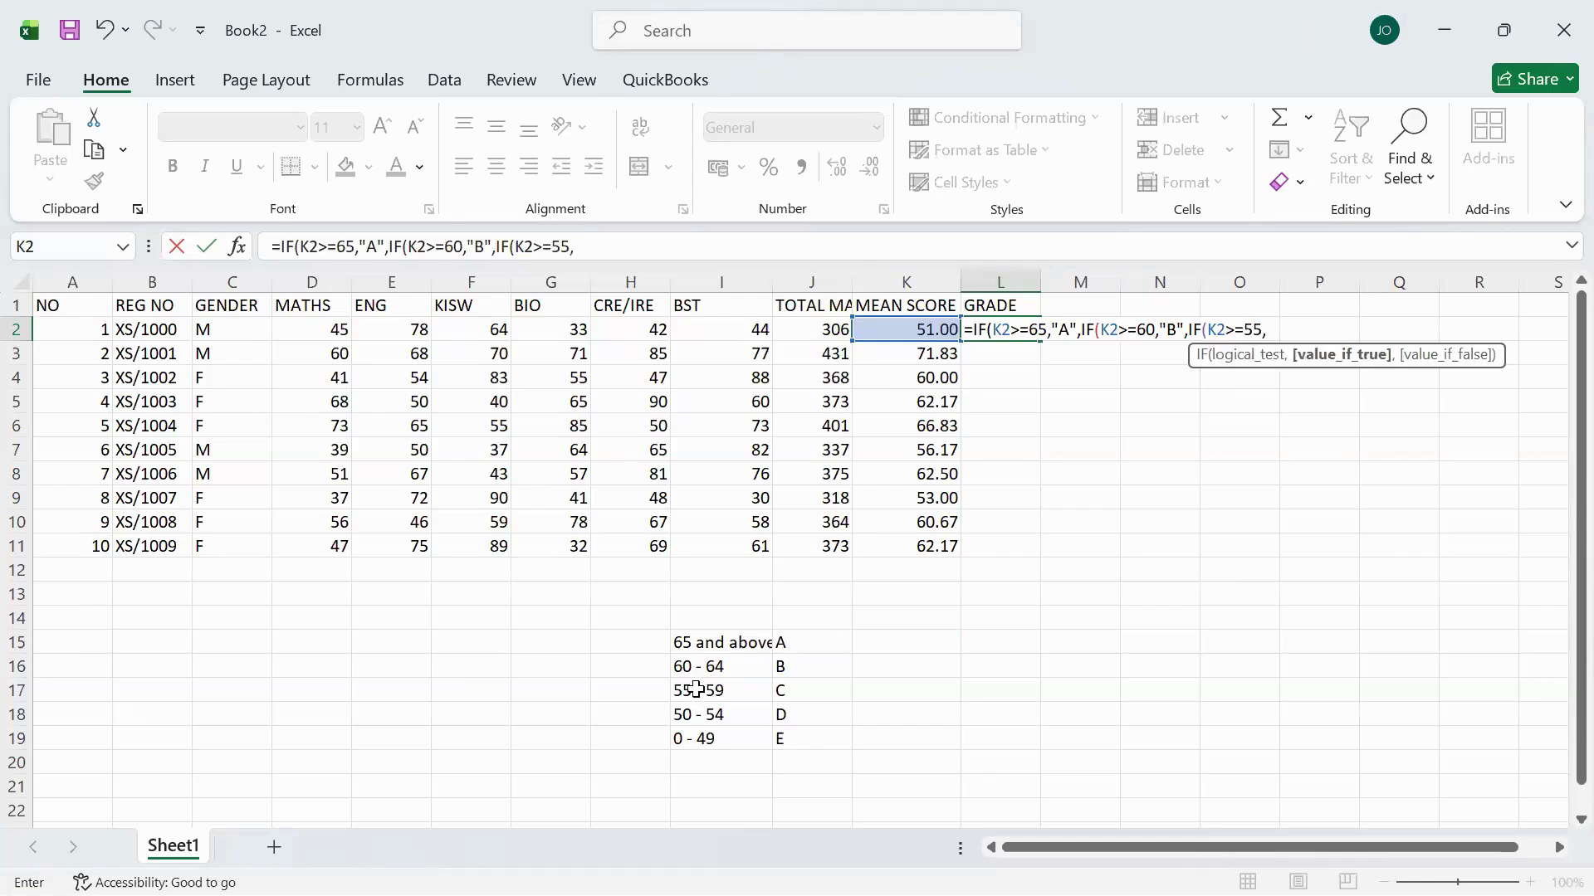
type("\"C\",")
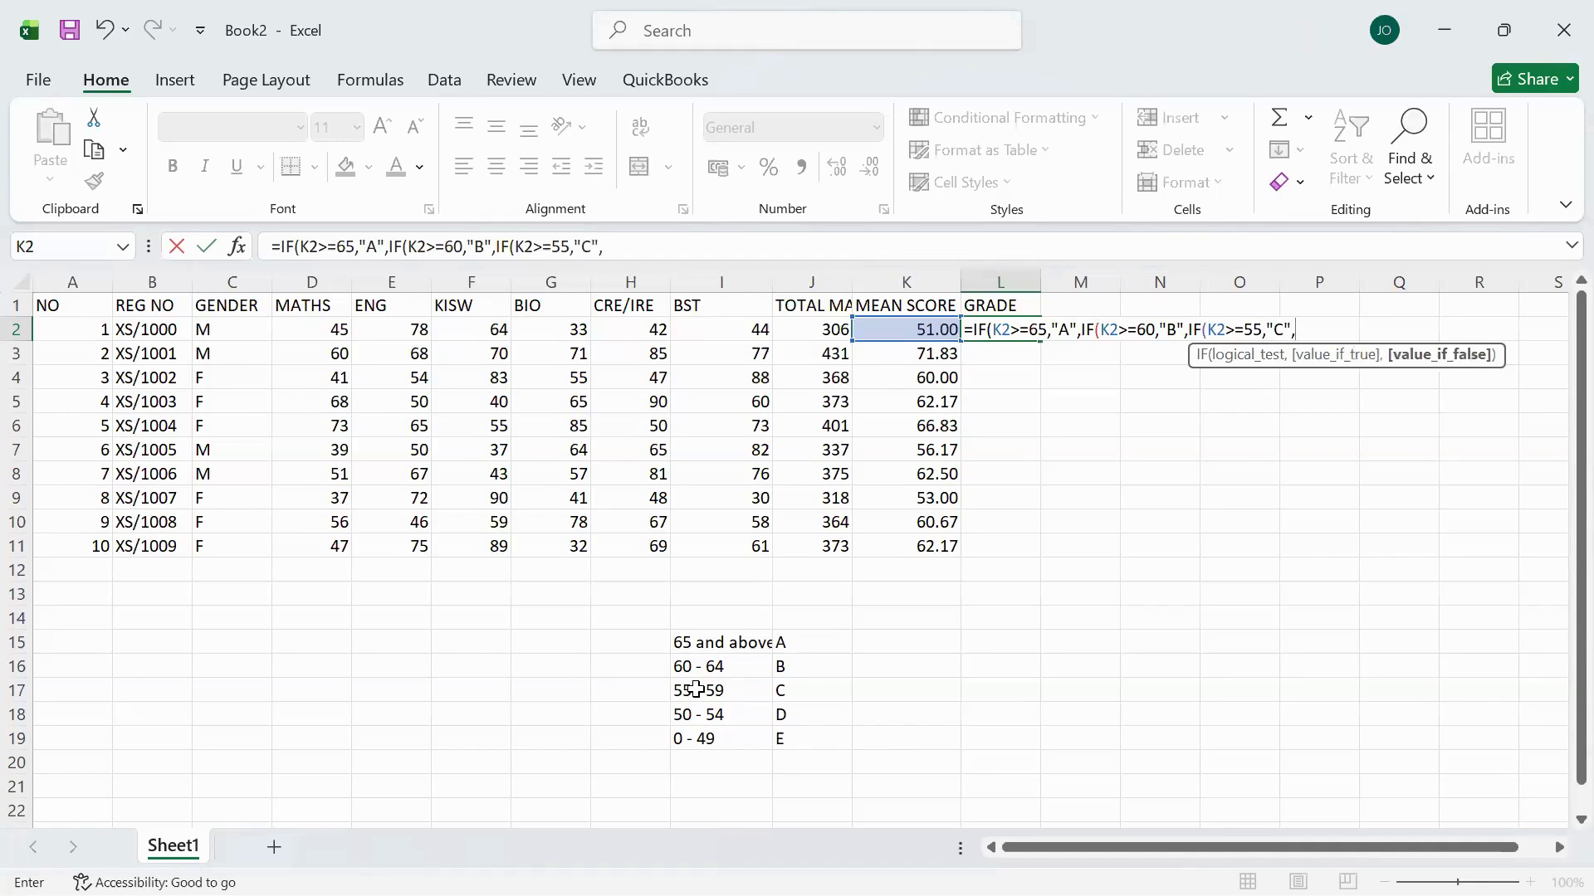
- Nest a fourth IF returning "D" when K2>=50 and otherwise "E", and commit the L2 formula with the missing closing parentheses corrected
type("IF")
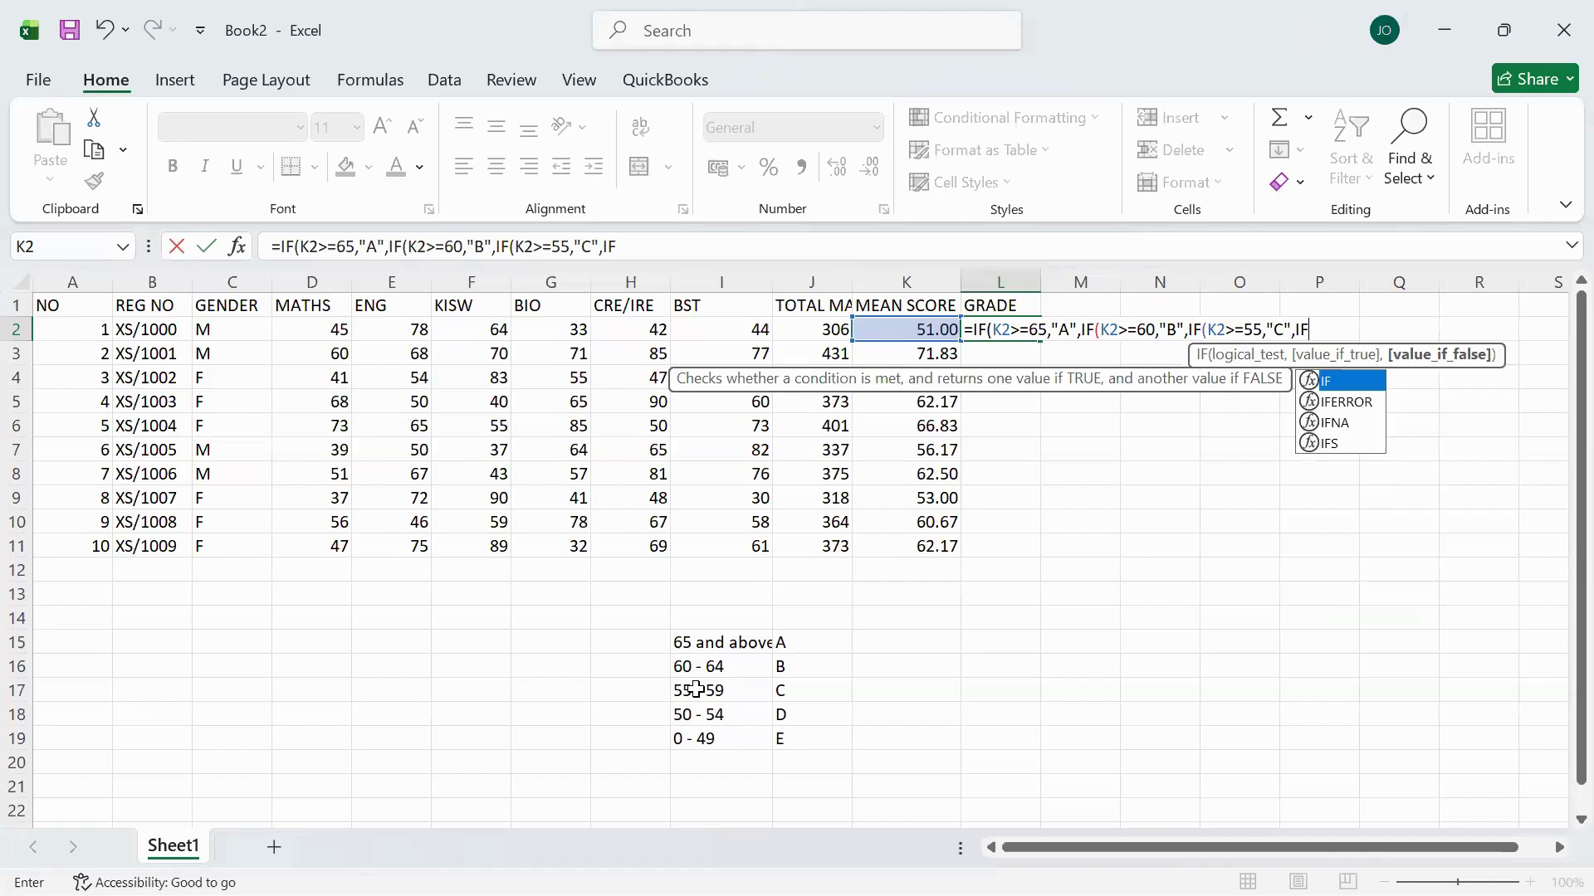
type("(")
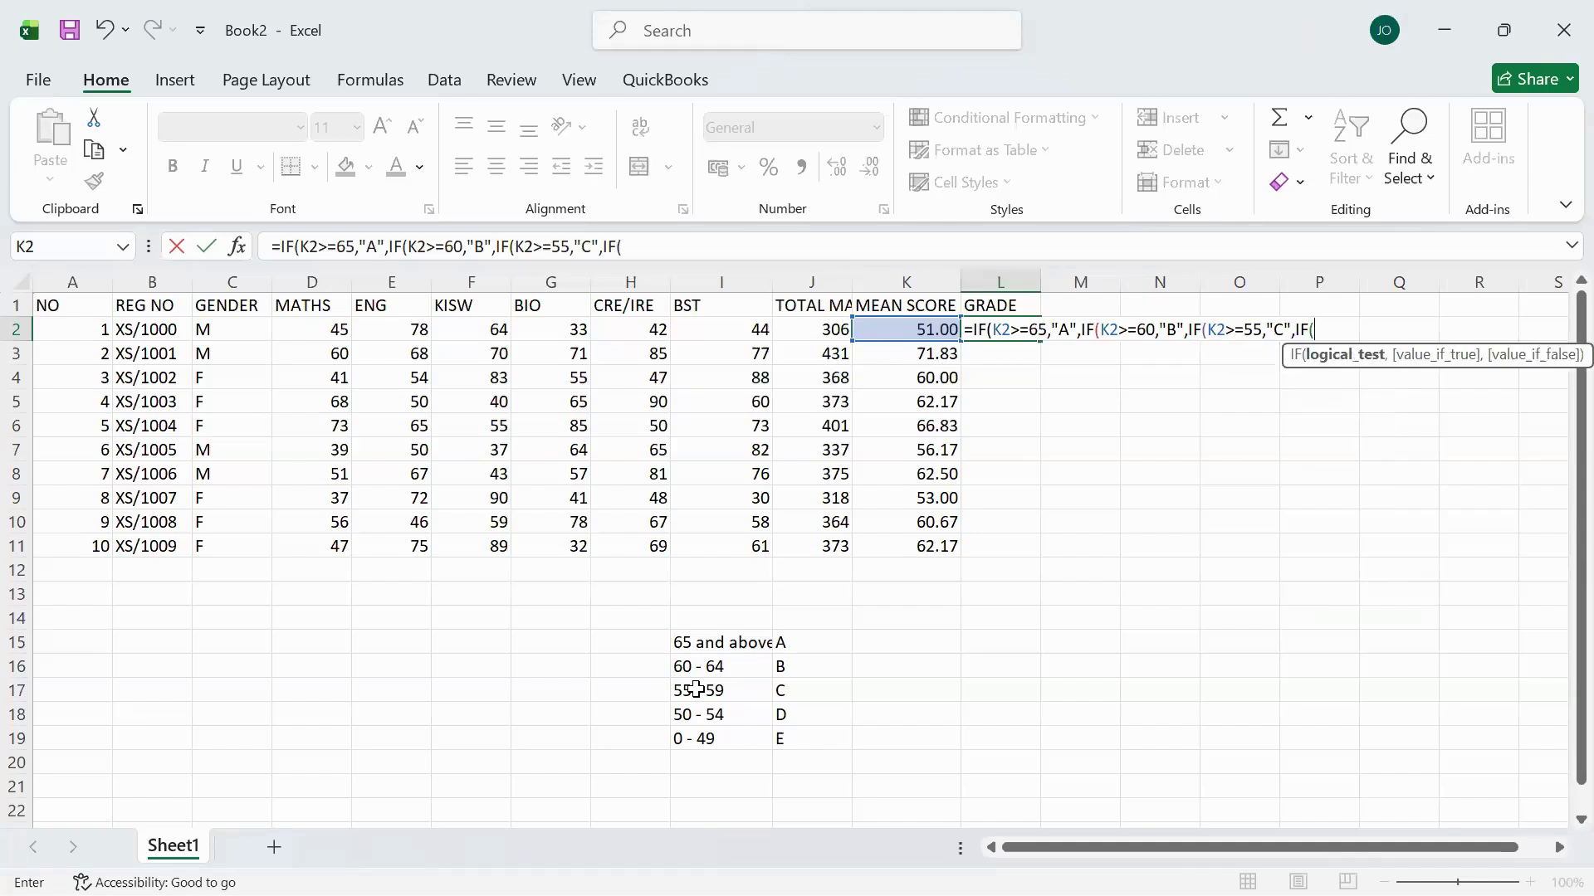
type("K2>=")
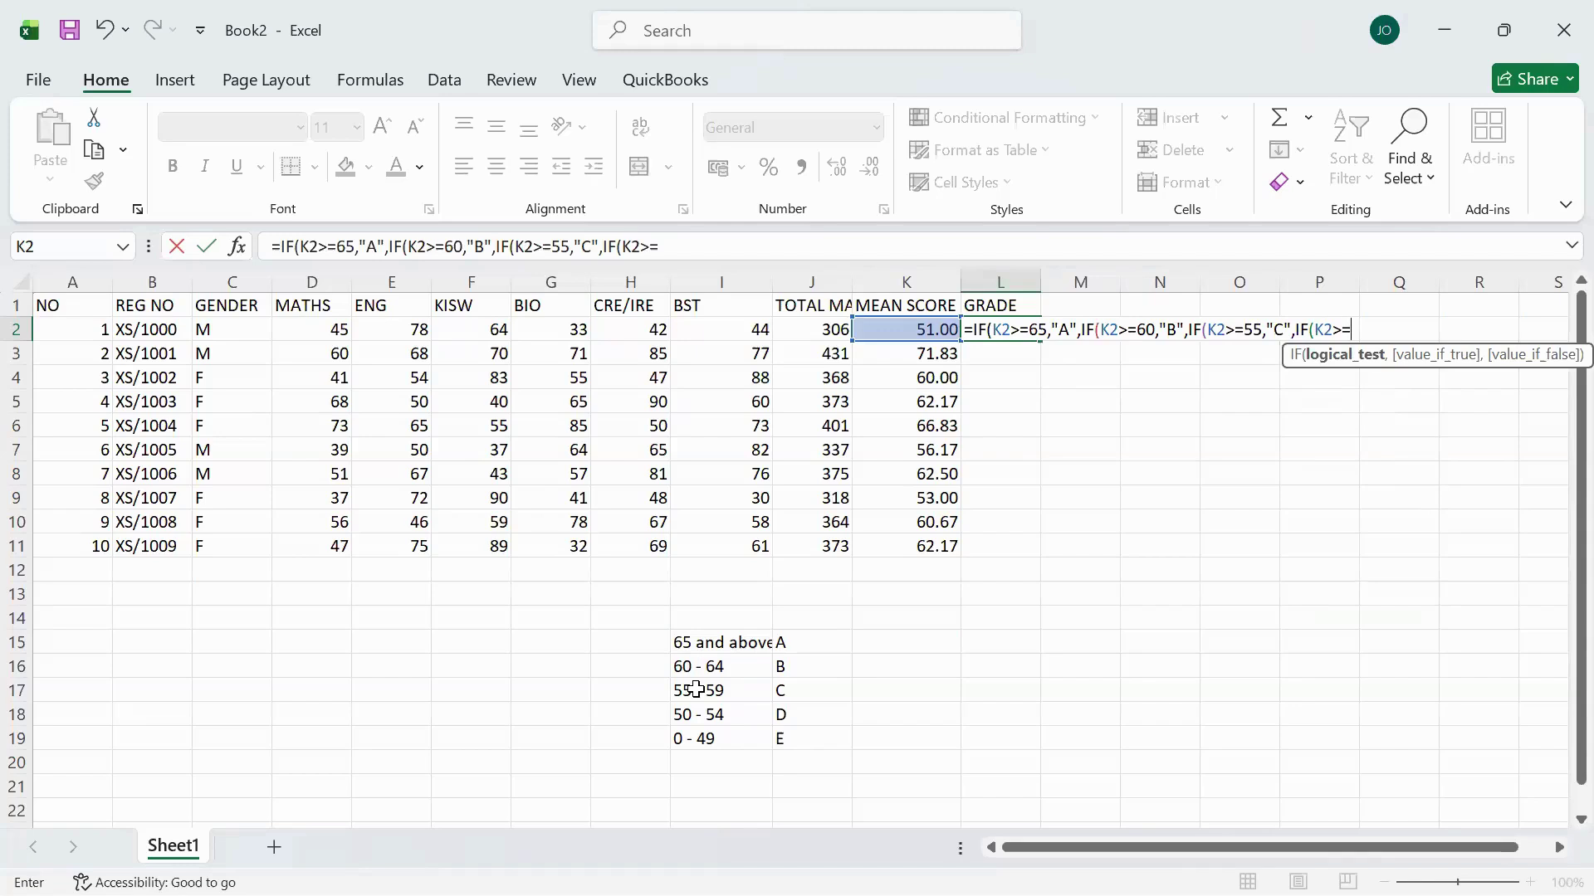
type("50,")
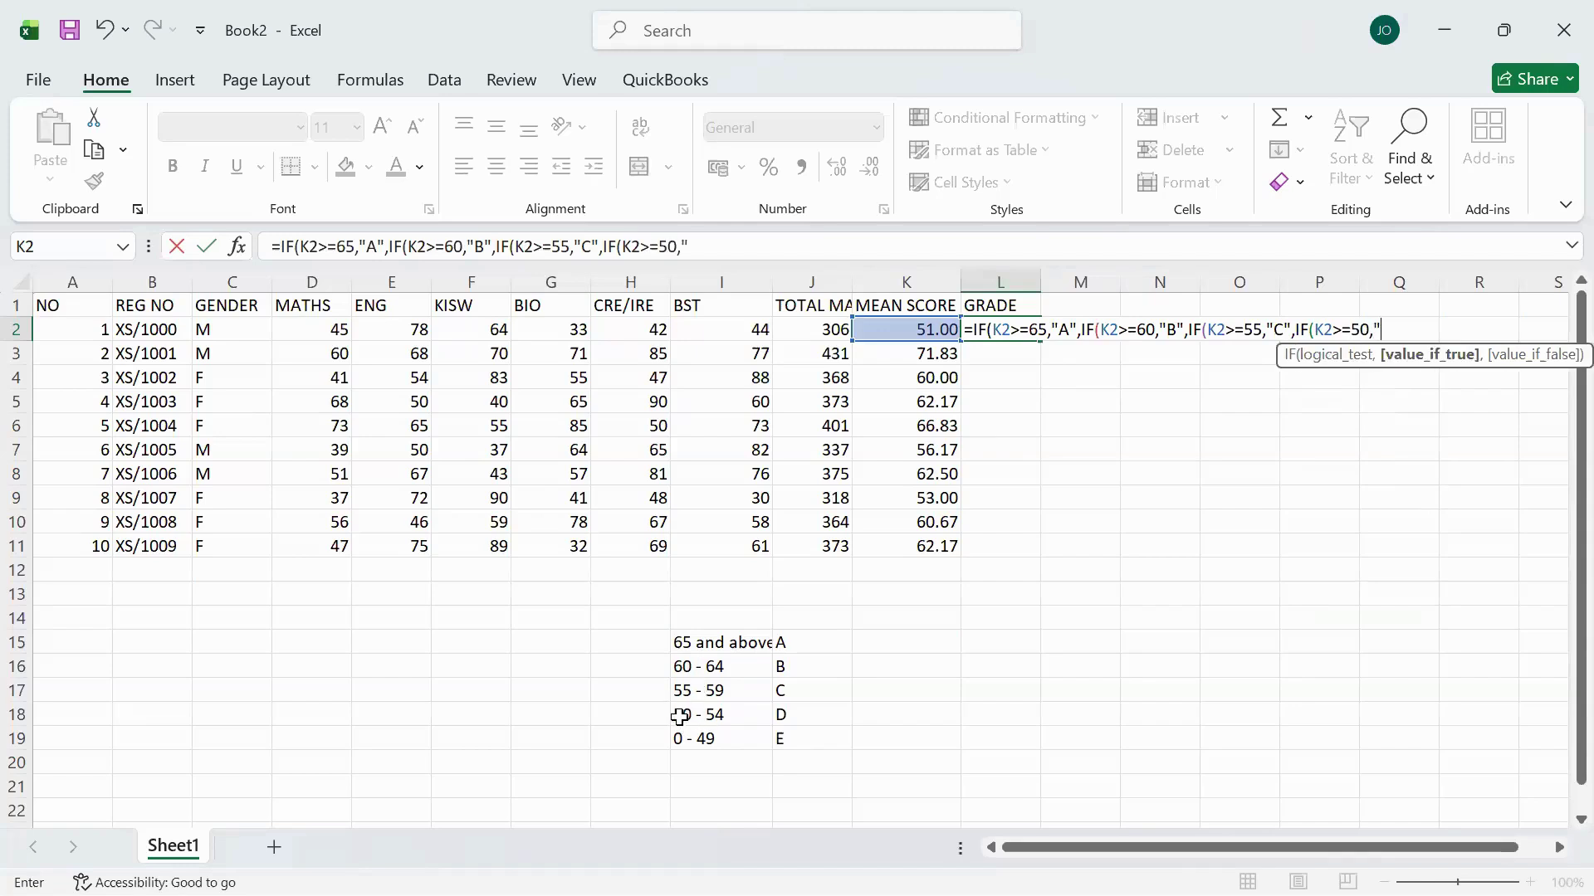
type("\"D\",")
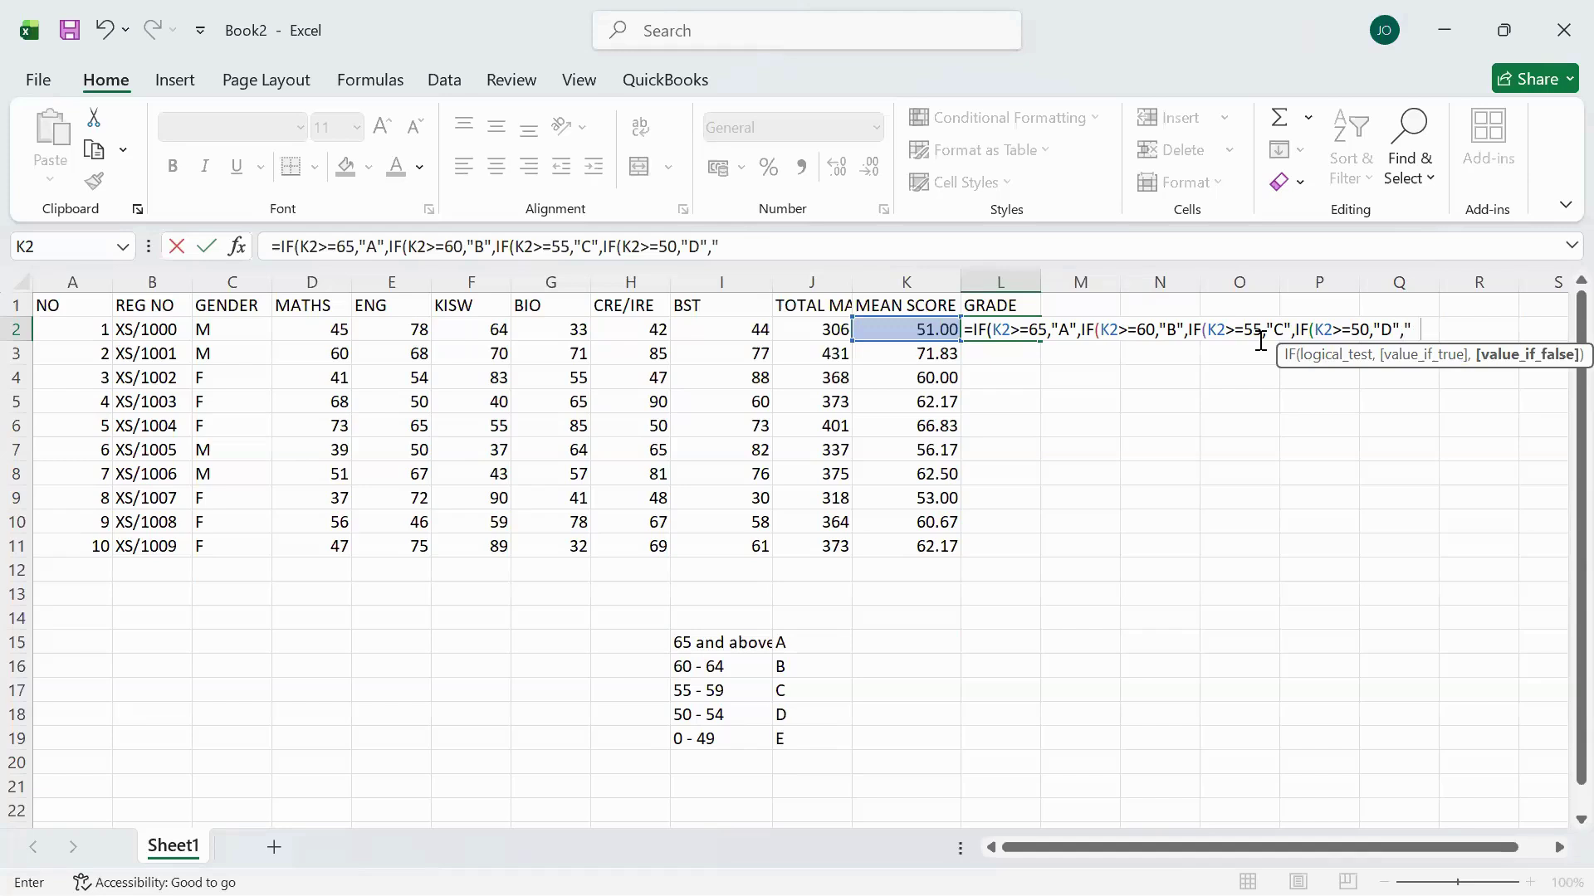
type("E")
key("Return")
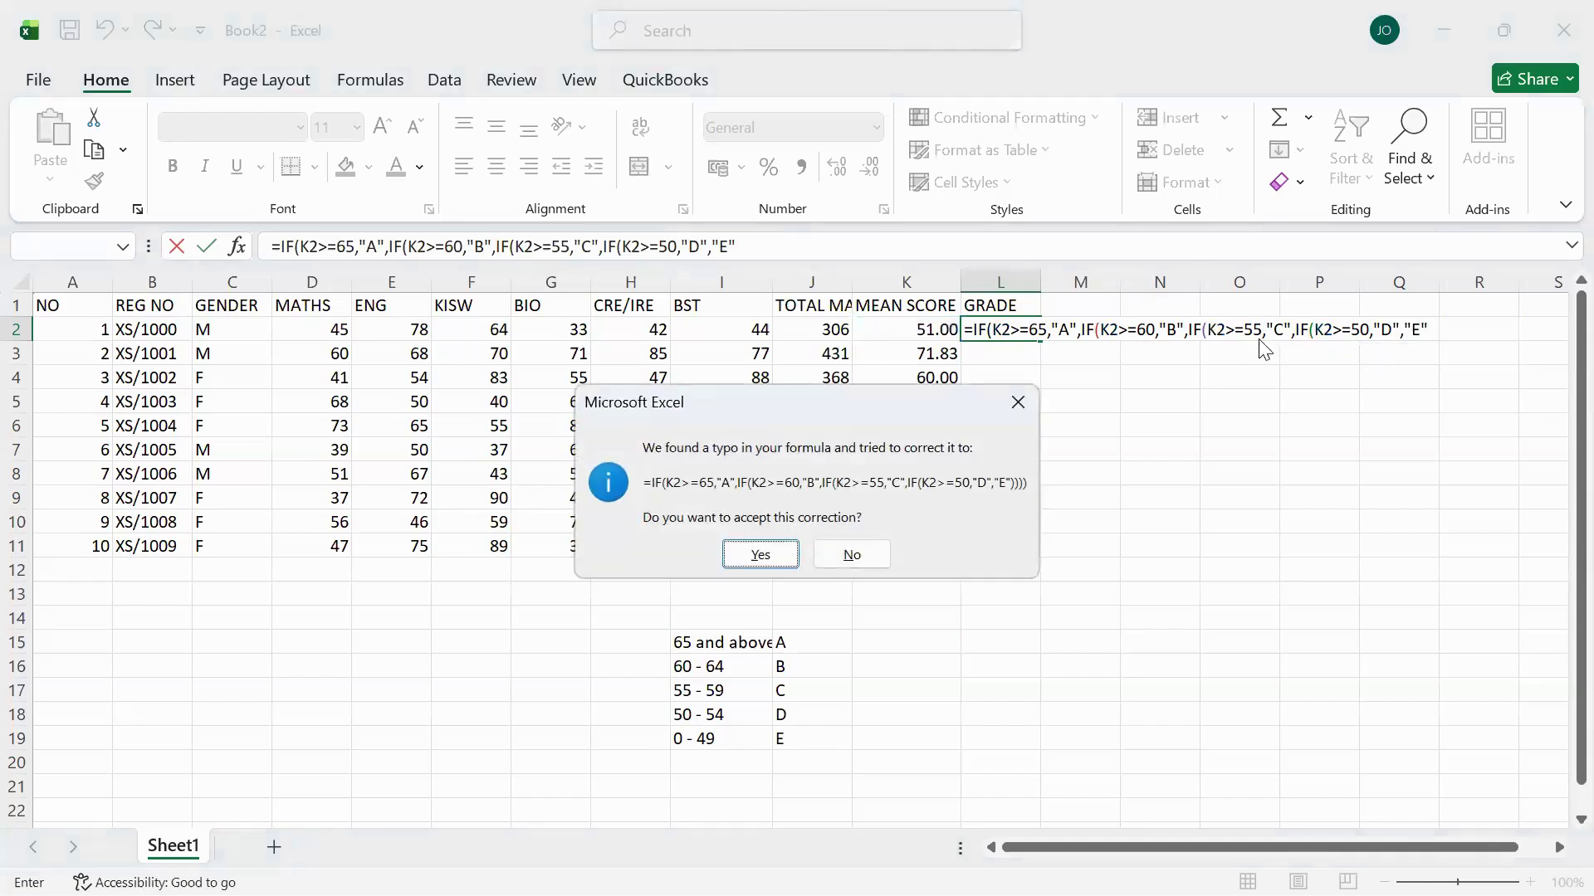
key("Return")
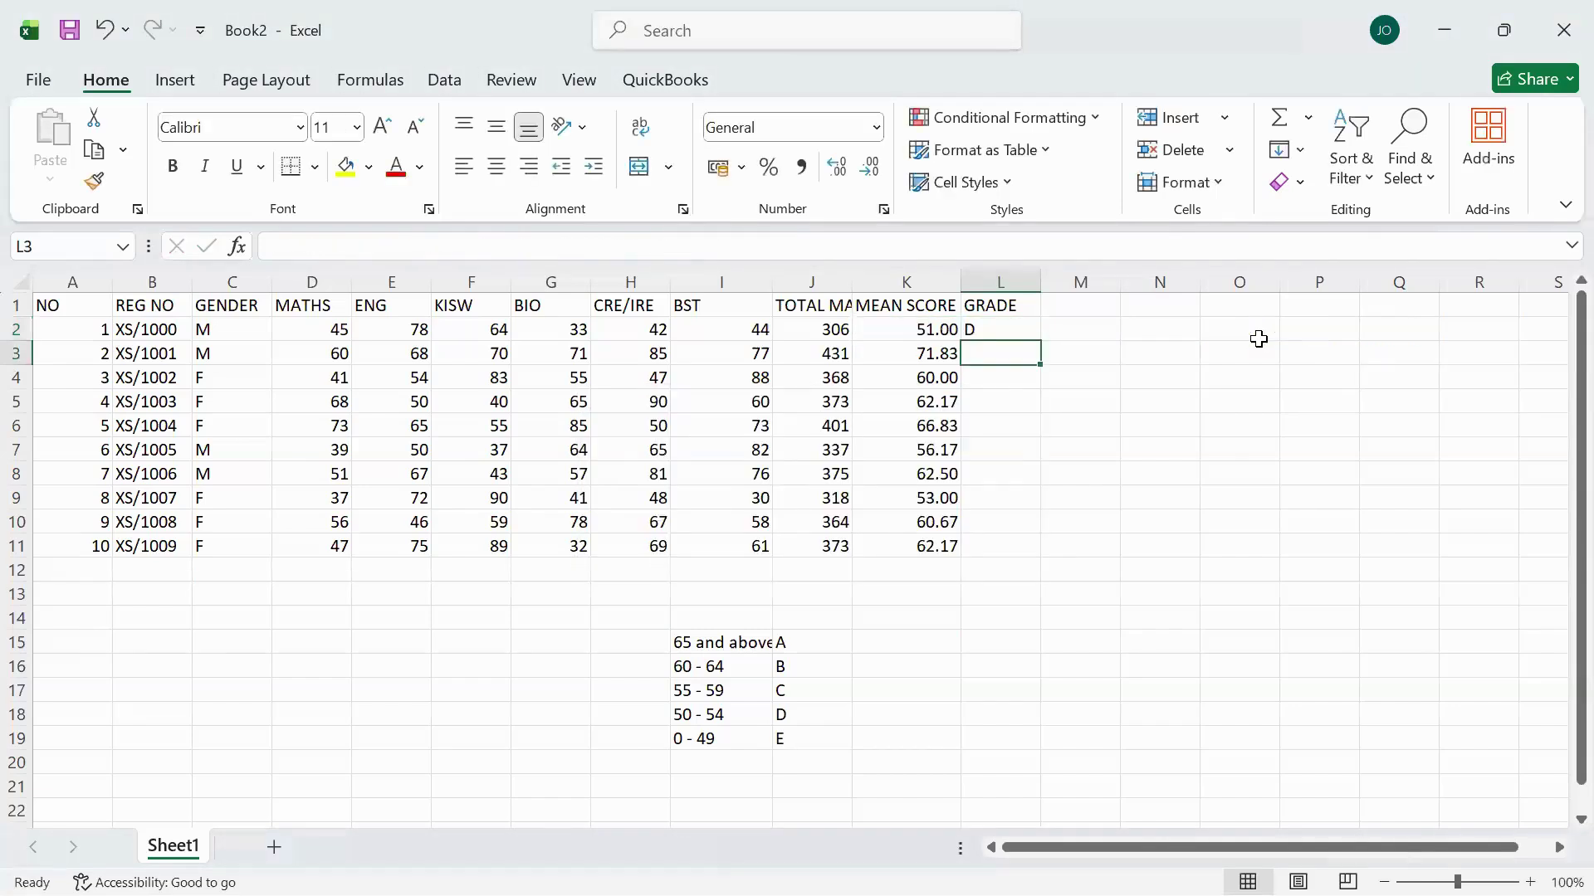
- Fill the grade formula from L2 down the GRADE column to L11
left_click(1011, 331)
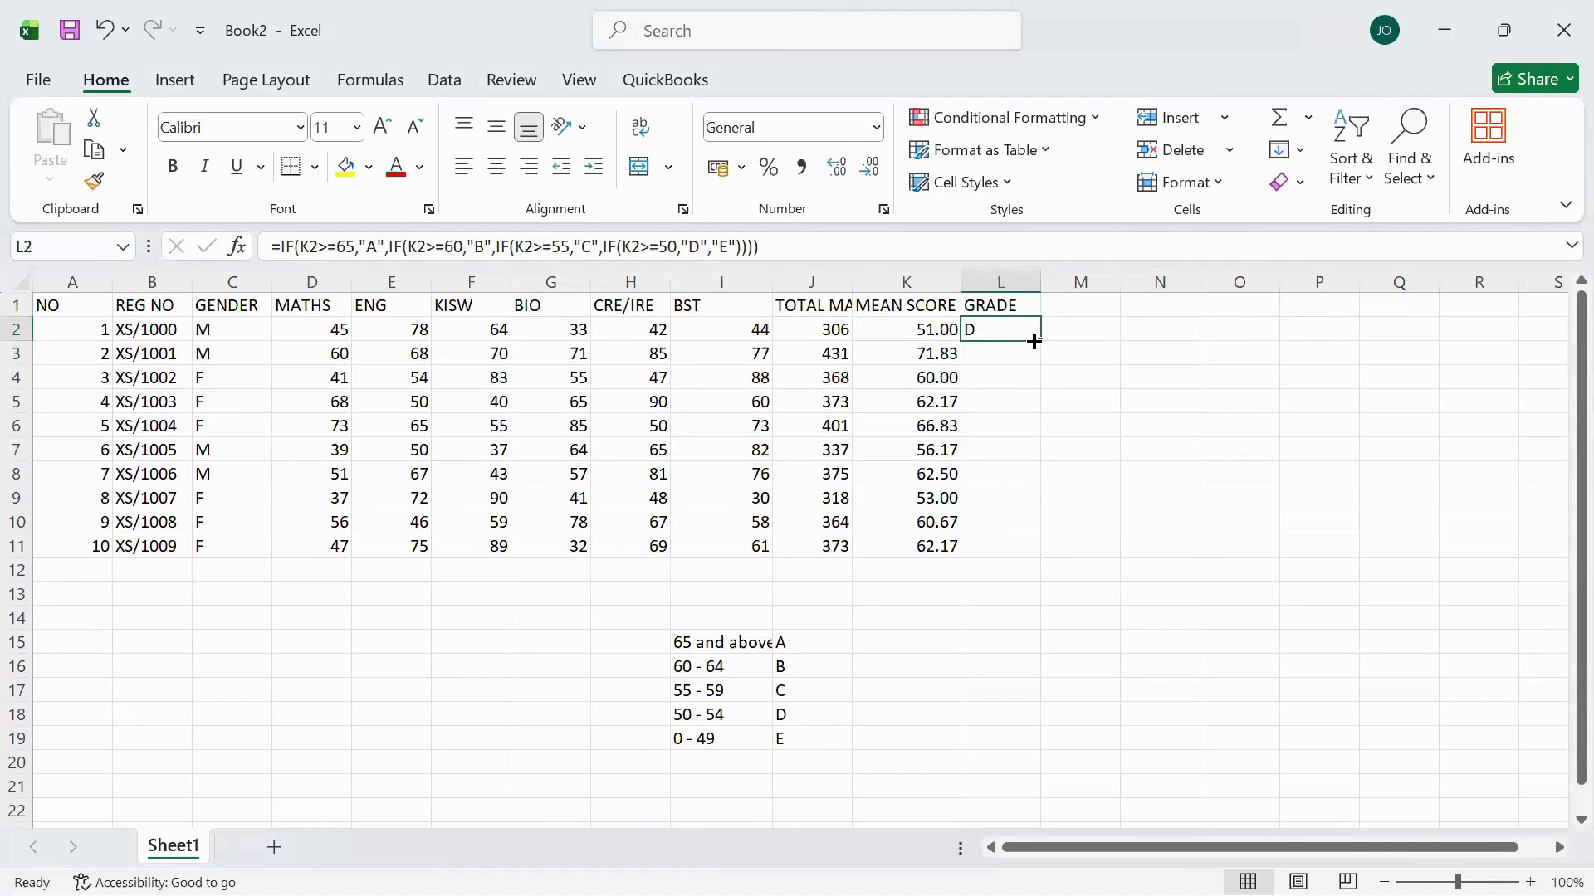
double_click(1033, 342)
left_click(1112, 442)
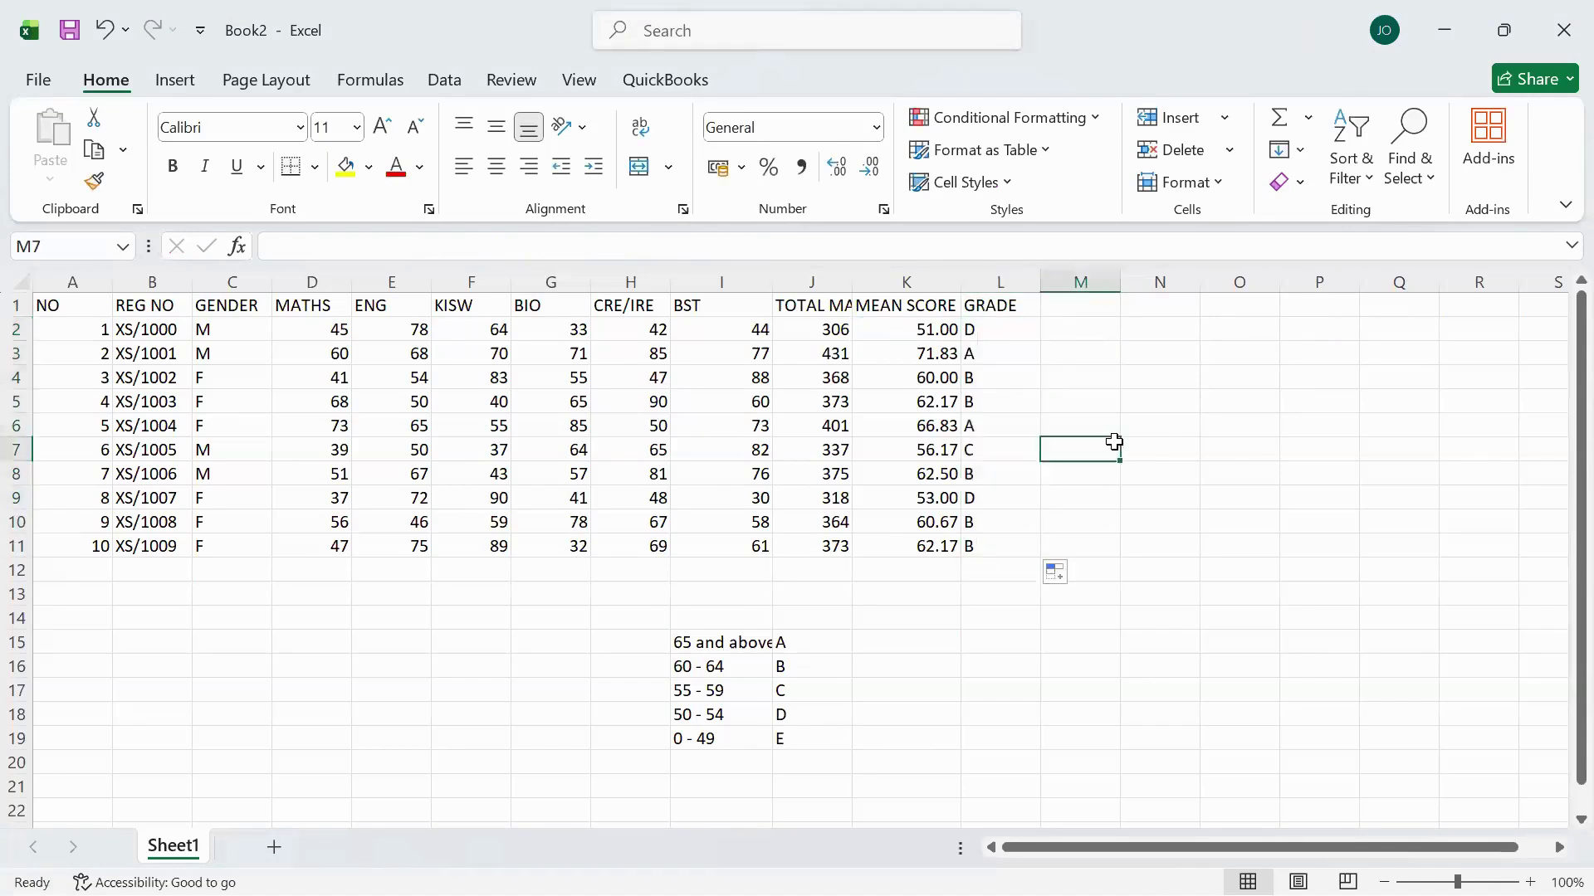